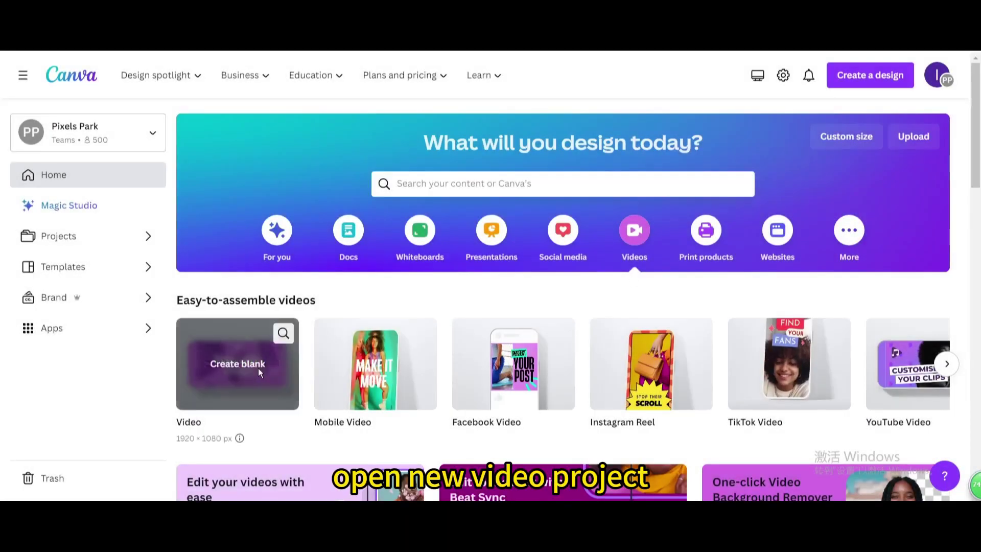
Step: Create a blank video design from the Video (1920×1080) card
click(259, 369)
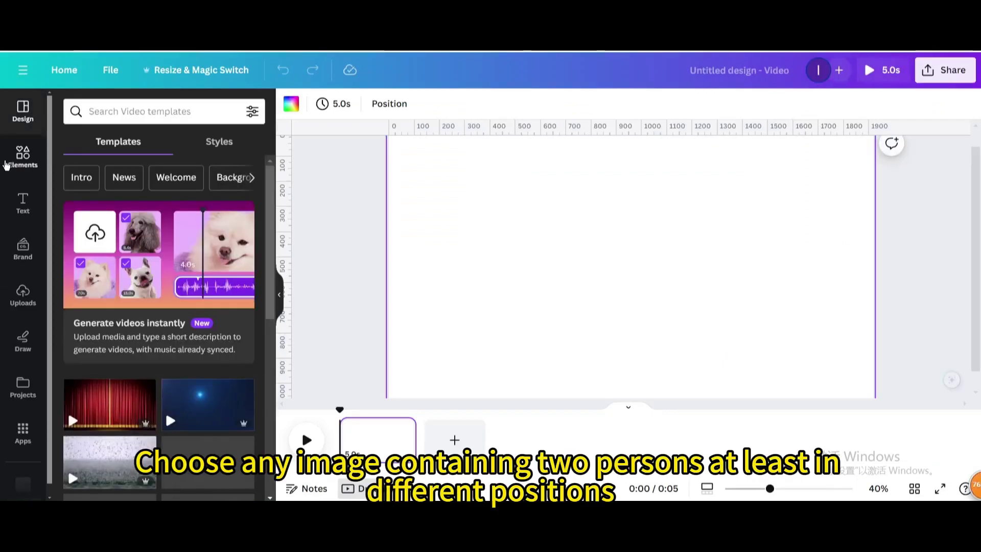
Step: Add the recently used playground photo from Elements and stretch it across the page
click(8, 163)
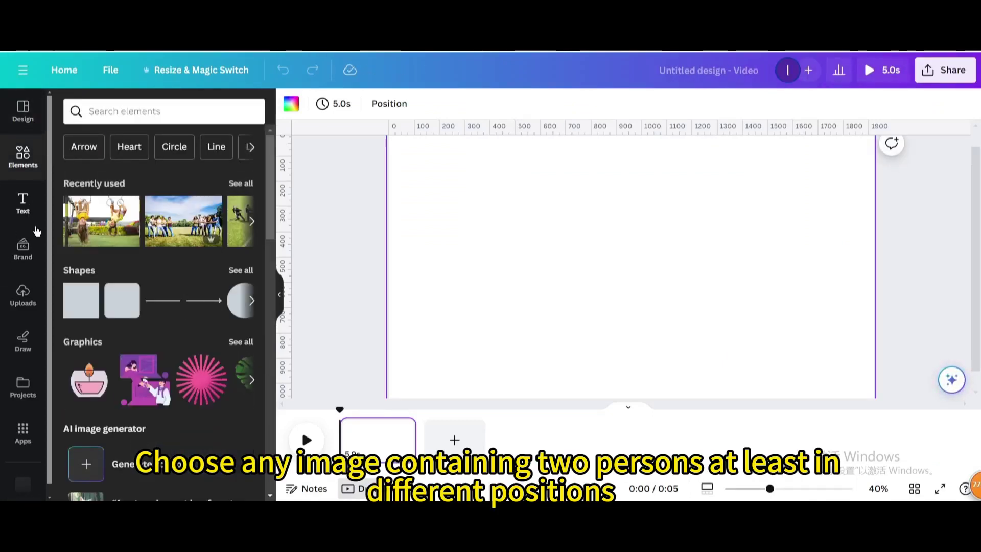
click(81, 230)
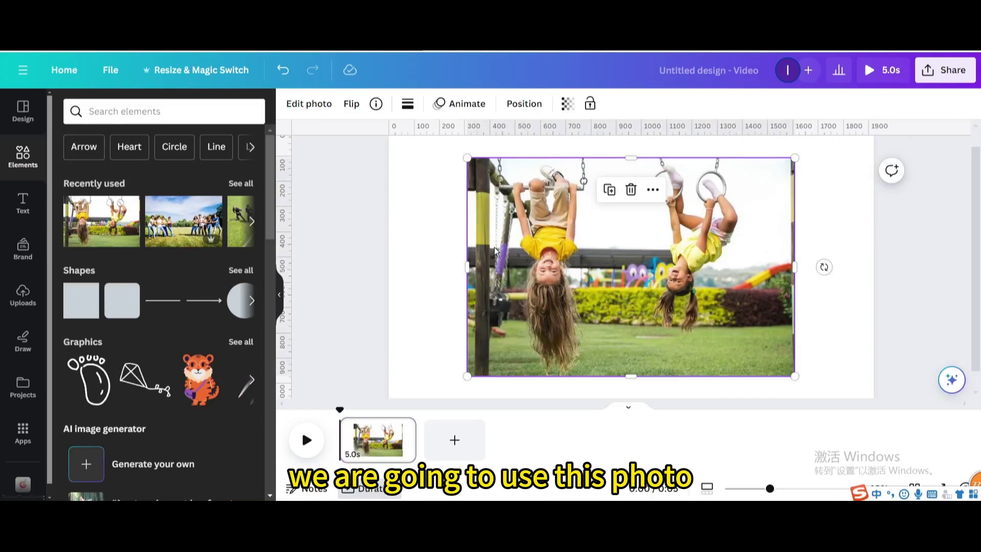
scroll(494, 246, down, 3)
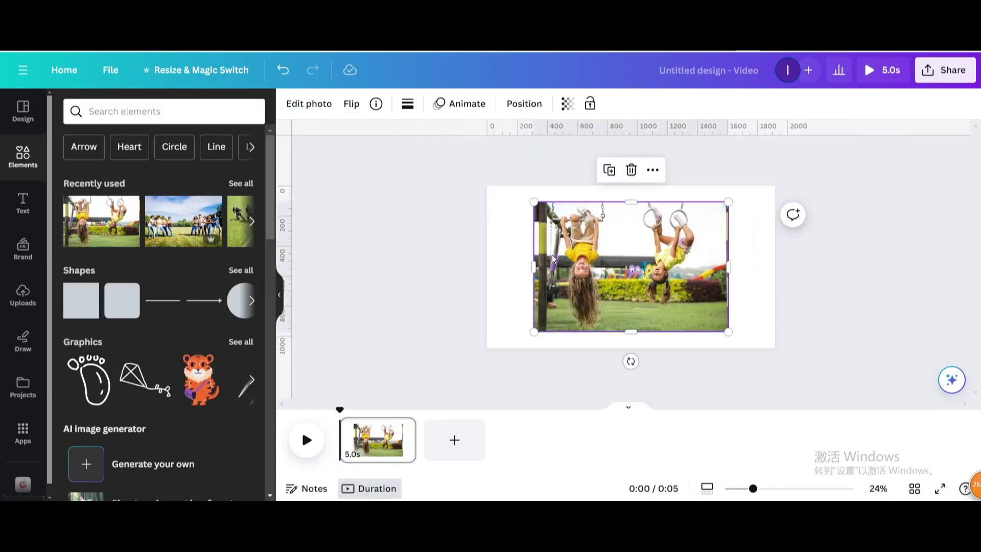
drag(524, 245, 504, 234)
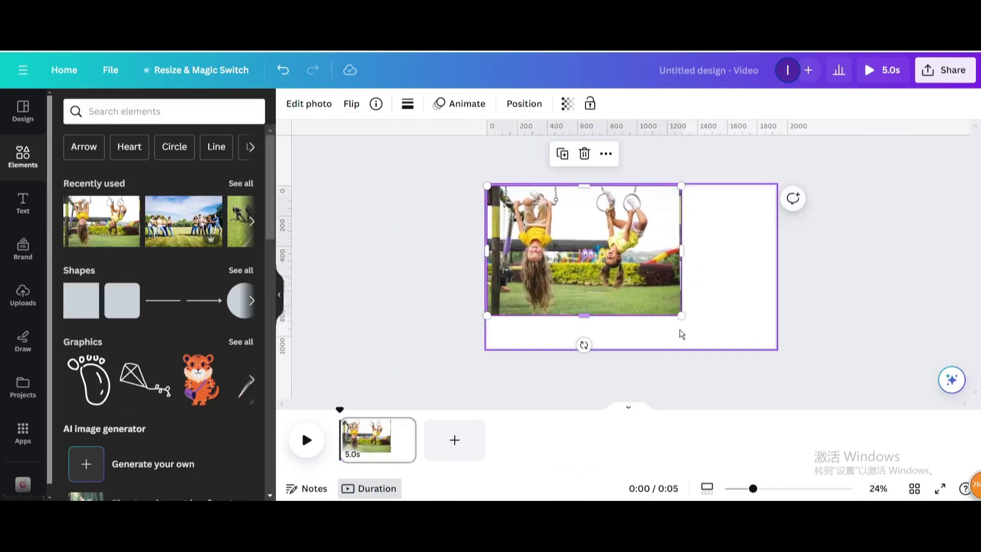
drag(681, 316, 775, 377)
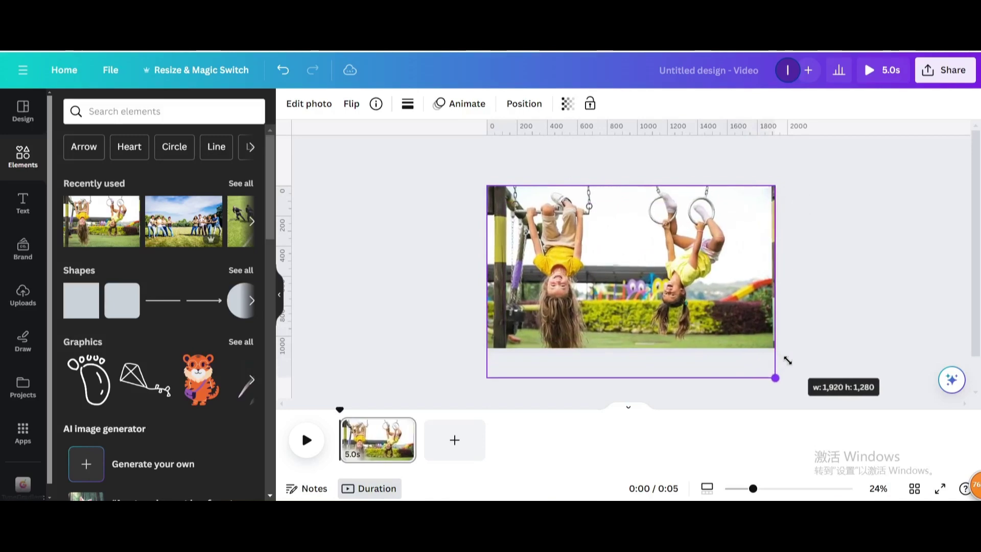
Step: Apply Magic Grab to the photo and crop the cut-out to the left girl
click(299, 112)
click(154, 288)
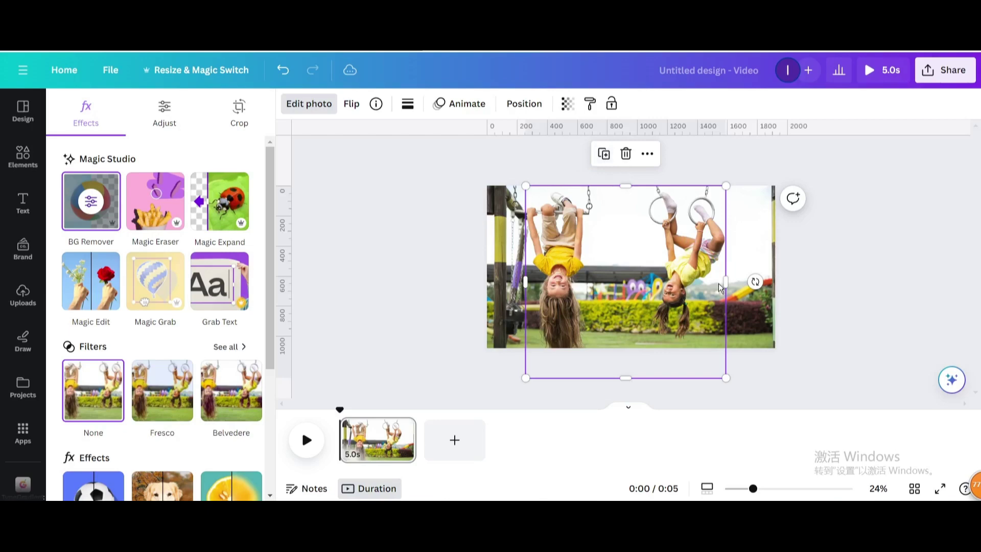
drag(723, 288, 619, 283)
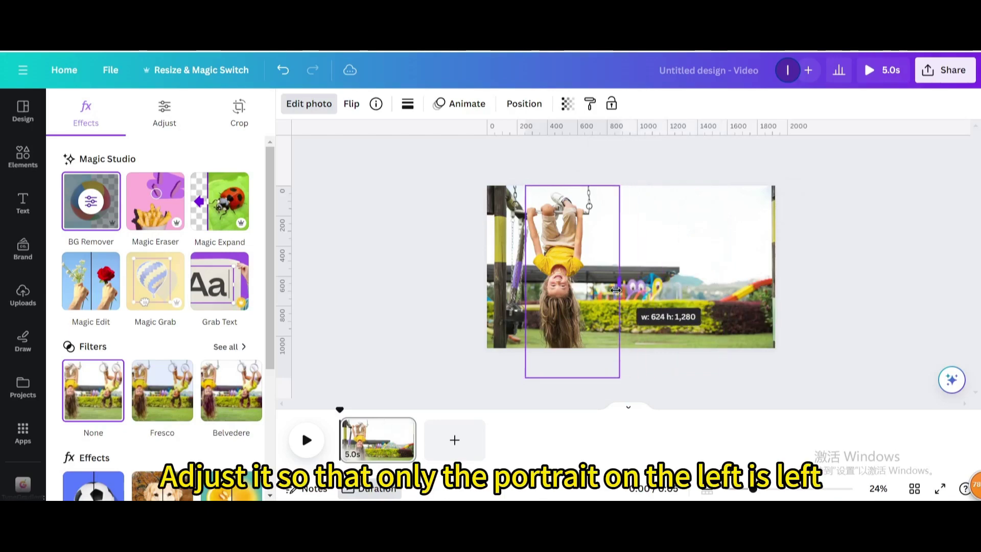
Step: Duplicate the cut-out and crop the copy to just the right girl
click(550, 154)
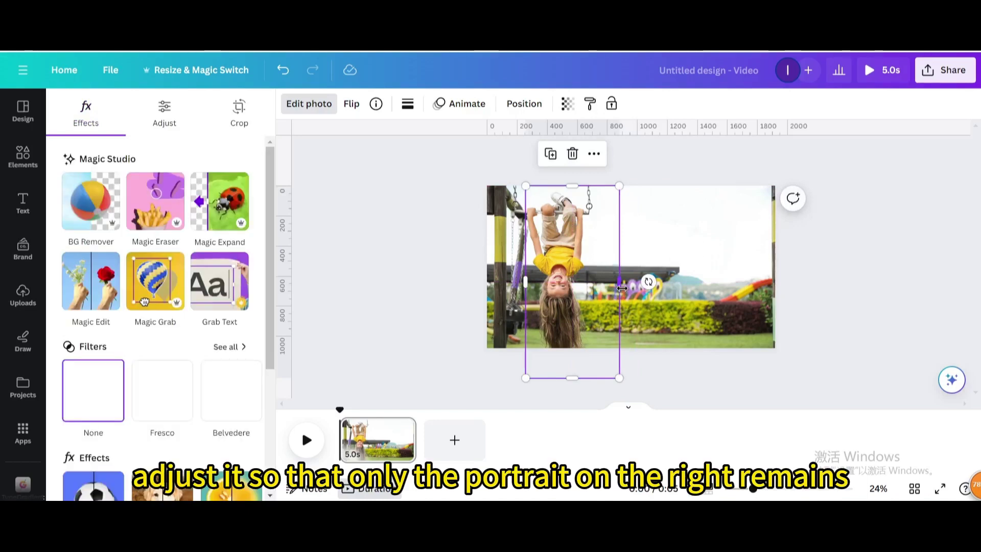
drag(619, 282, 776, 291)
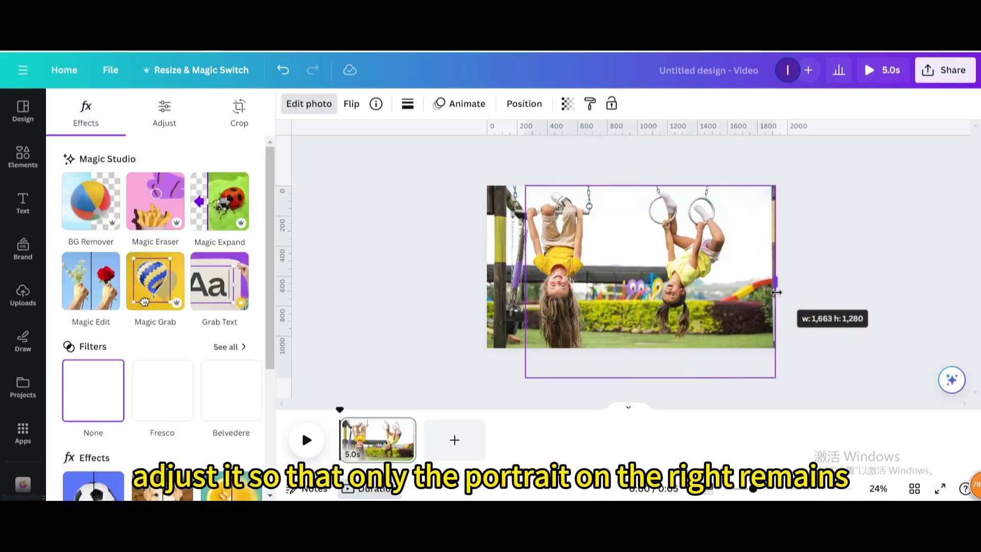
drag(526, 281, 633, 299)
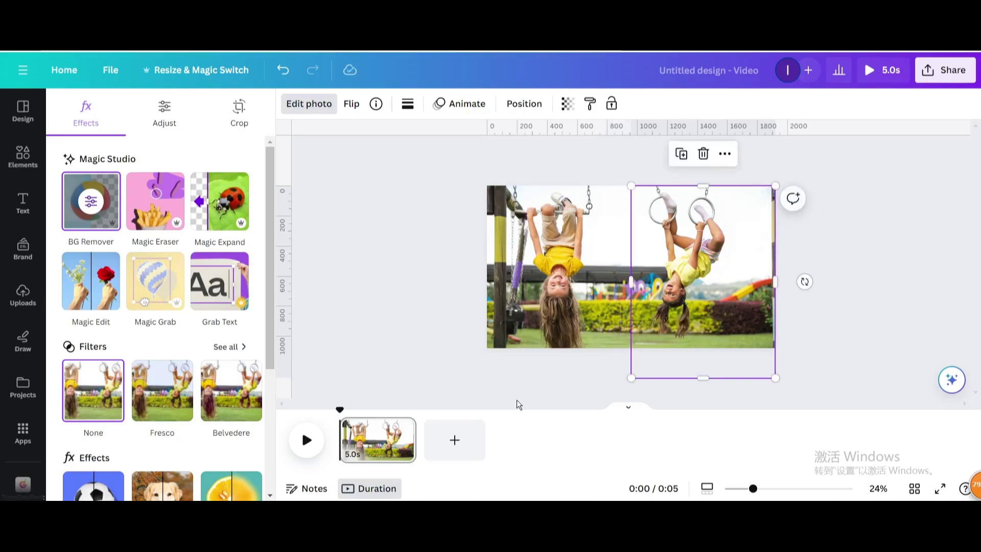
Step: Duplicate the page into a second page and select its background photo
mouse_move(377, 439)
click(402, 431)
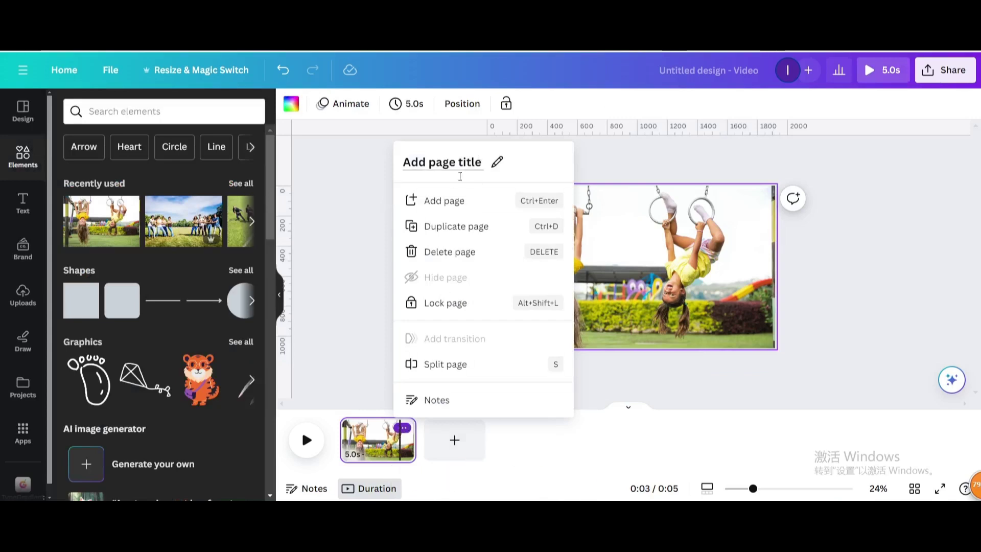
click(434, 233)
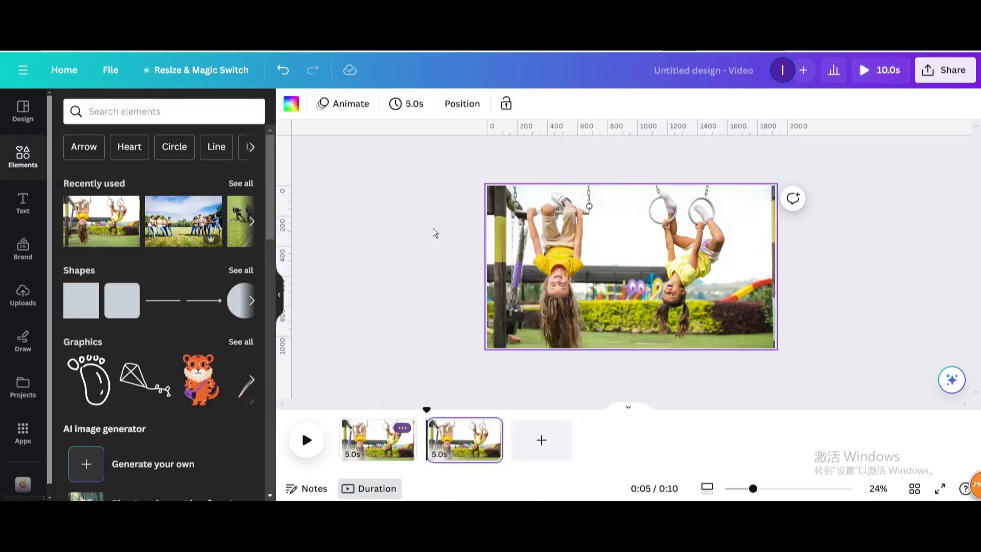
mouse_move(464, 440)
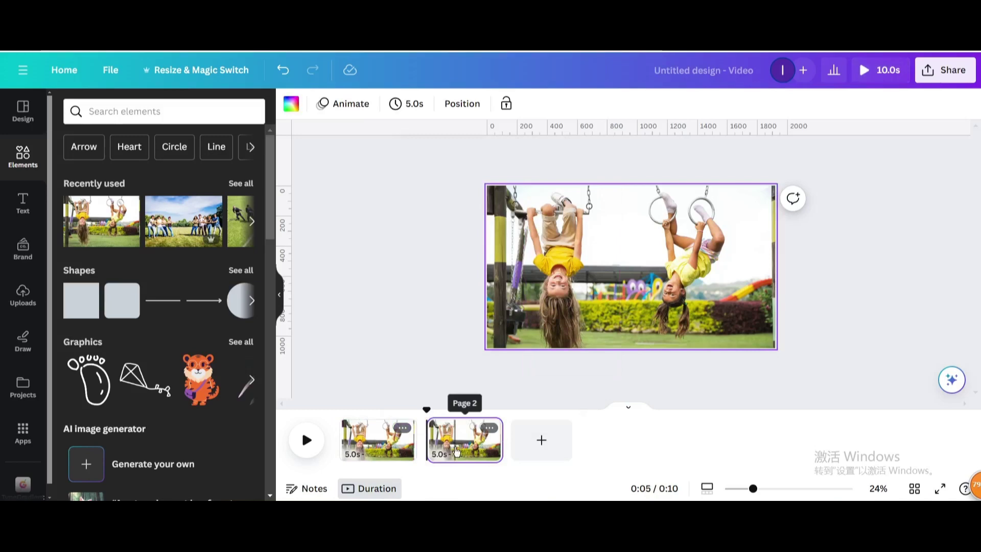
click(458, 453)
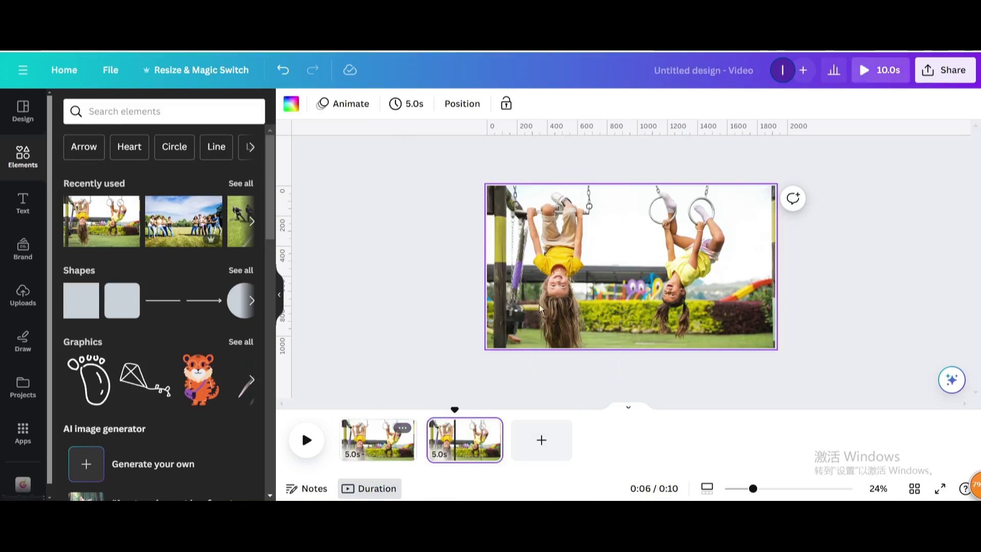
click(524, 270)
scroll(527, 280, down, 3)
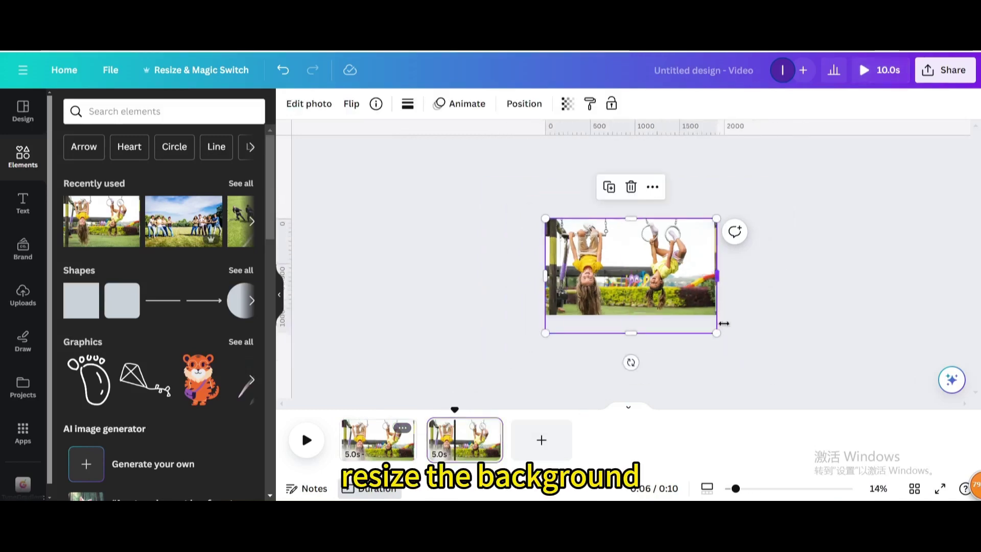
Step: Enlarge the page 2 background photo, then nudge and enlarge the left girl cut-out
mouse_move(716, 333)
mouse_down()
mouse_move(784, 385)
mouse_move(635, 336)
mouse_move(644, 374)
mouse_up()
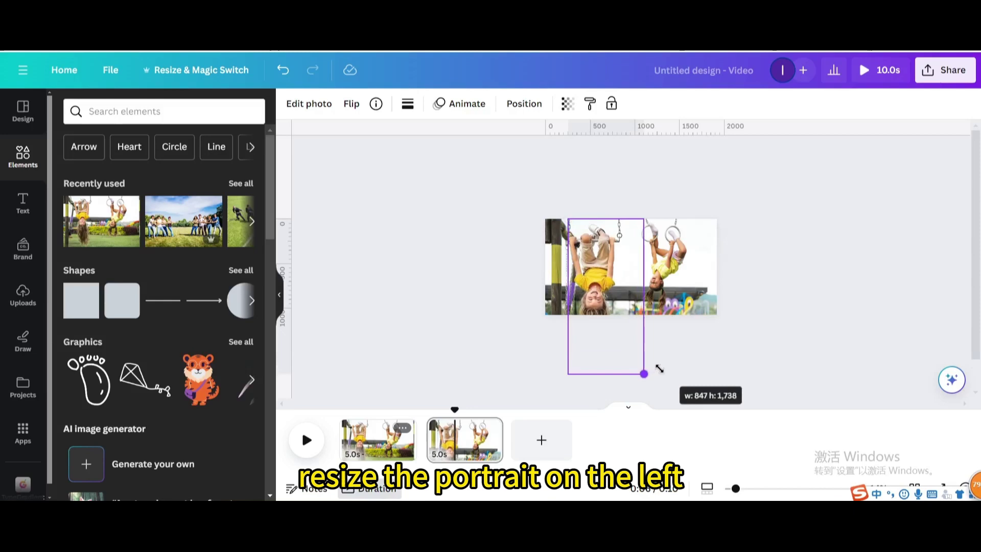
drag(605, 287, 610, 284)
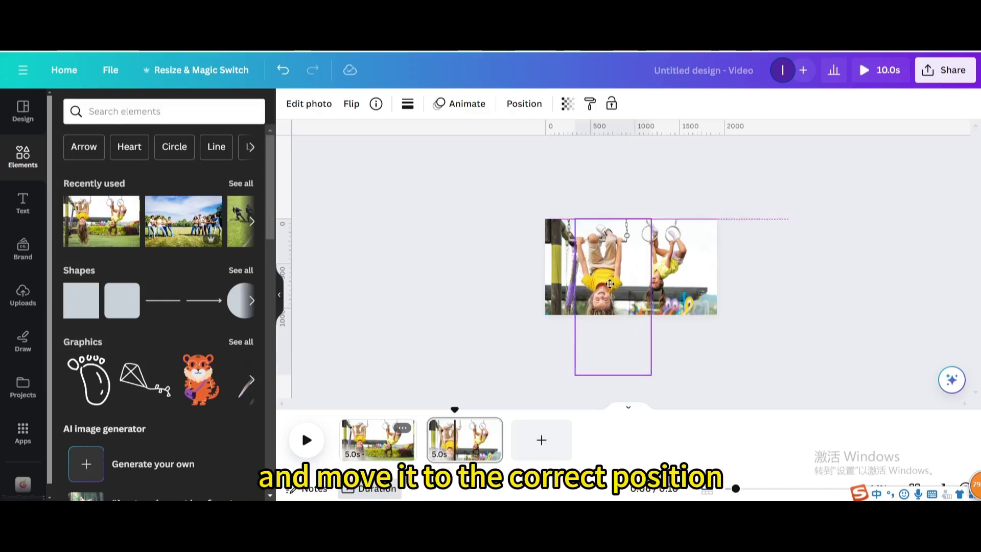
drag(650, 374, 653, 379)
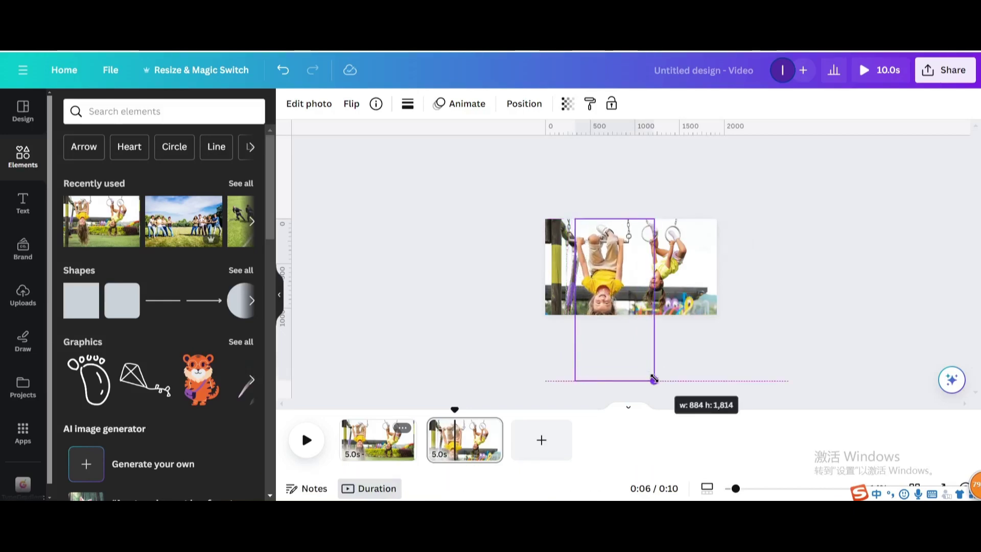
Step: Enlarge the right girl cut-out and move it past the photo's right edge
click(682, 291)
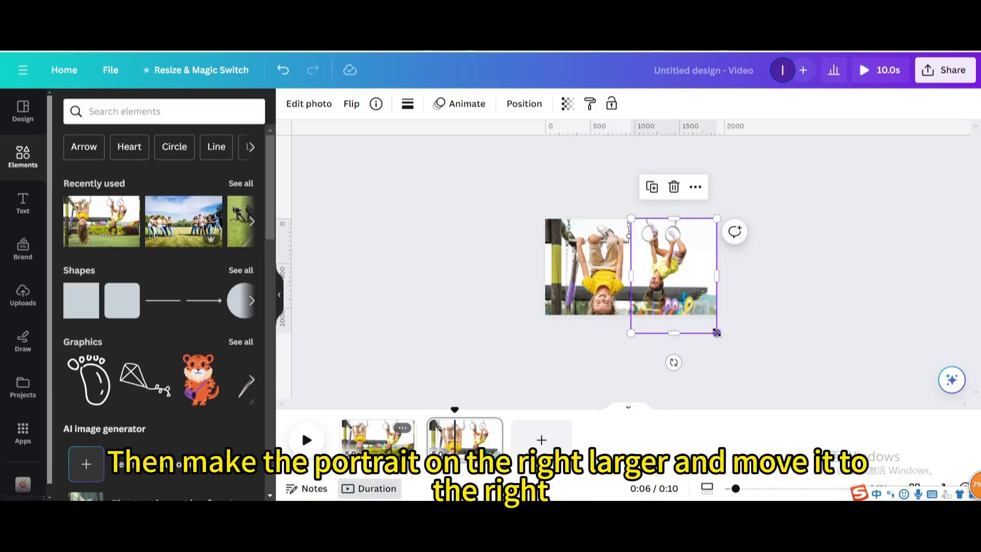
drag(715, 332, 745, 392)
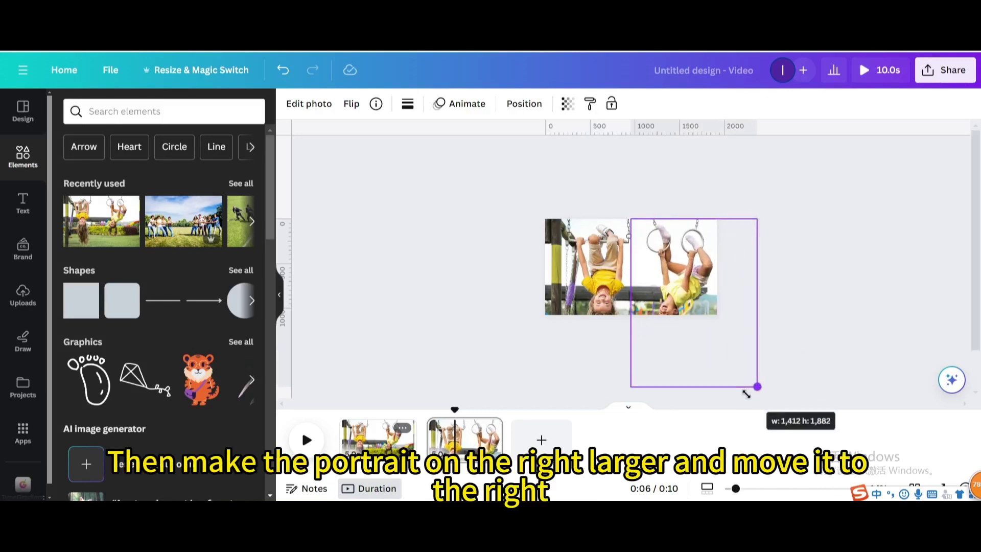
drag(745, 392, 746, 393)
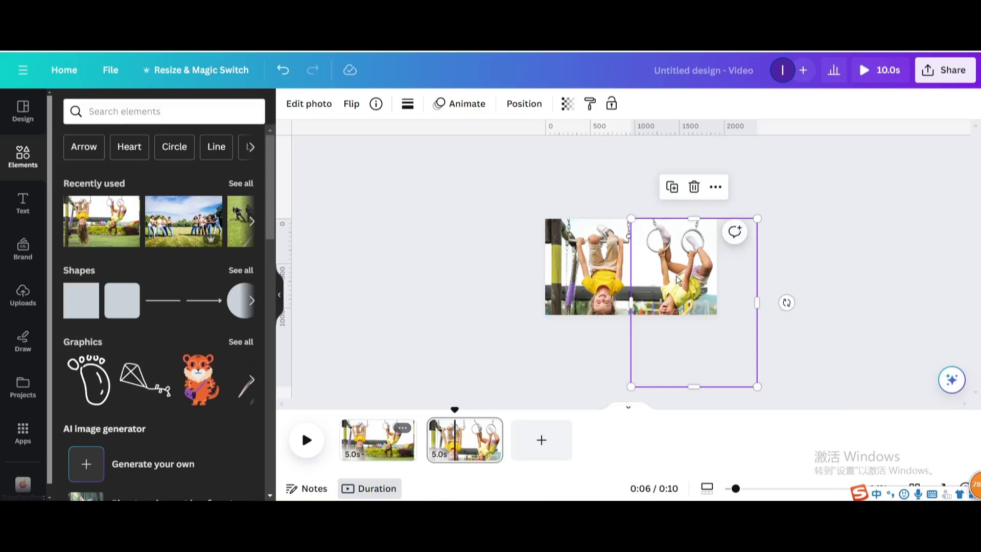
drag(676, 280, 718, 280)
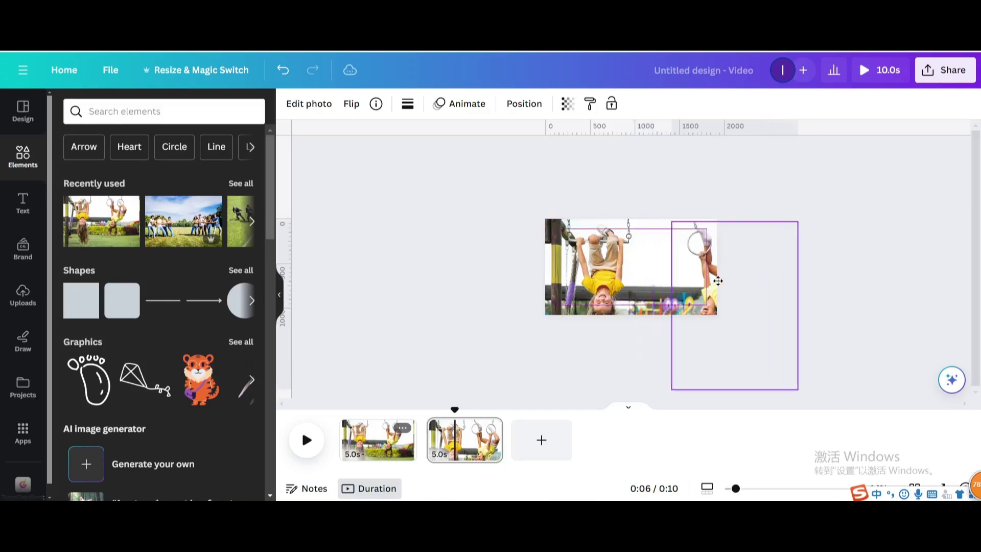
drag(717, 281, 750, 277)
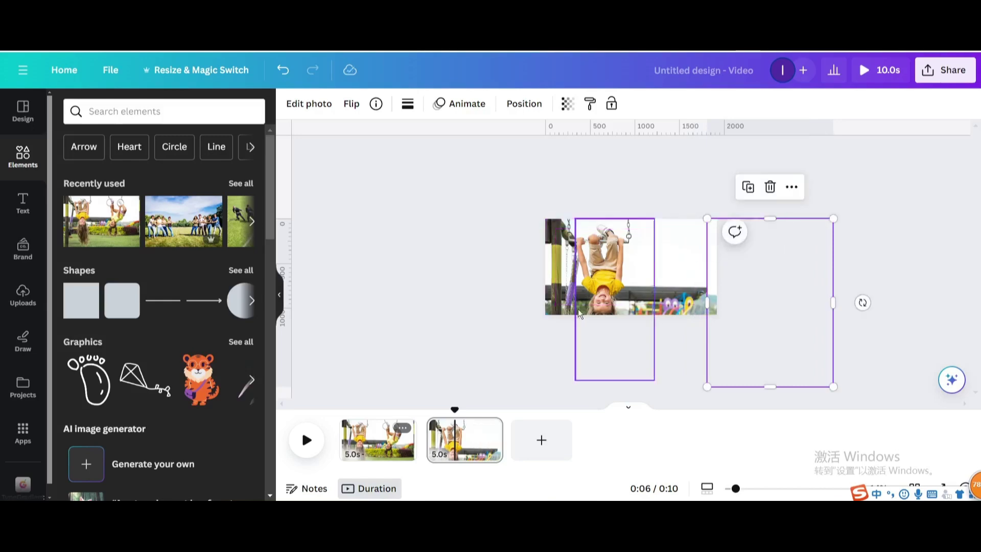
Step: Duplicate page 2 into a third page and enlarge its background and left girl cut-out
click(490, 440)
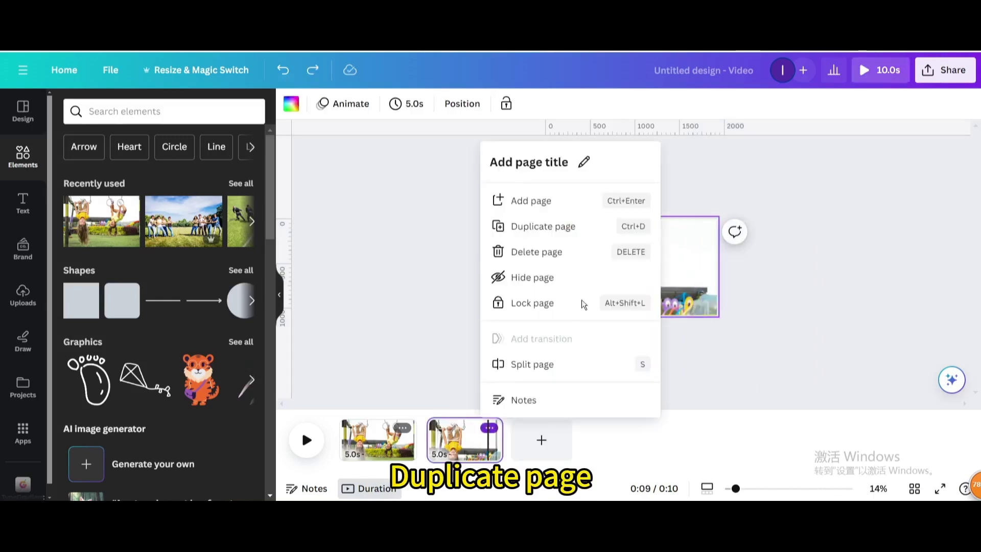
click(554, 227)
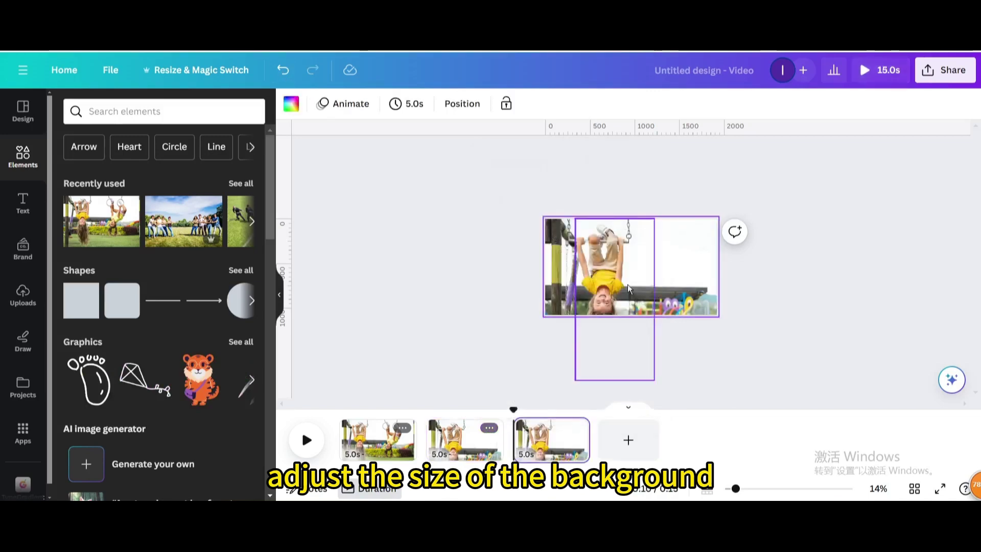
drag(787, 381, 844, 429)
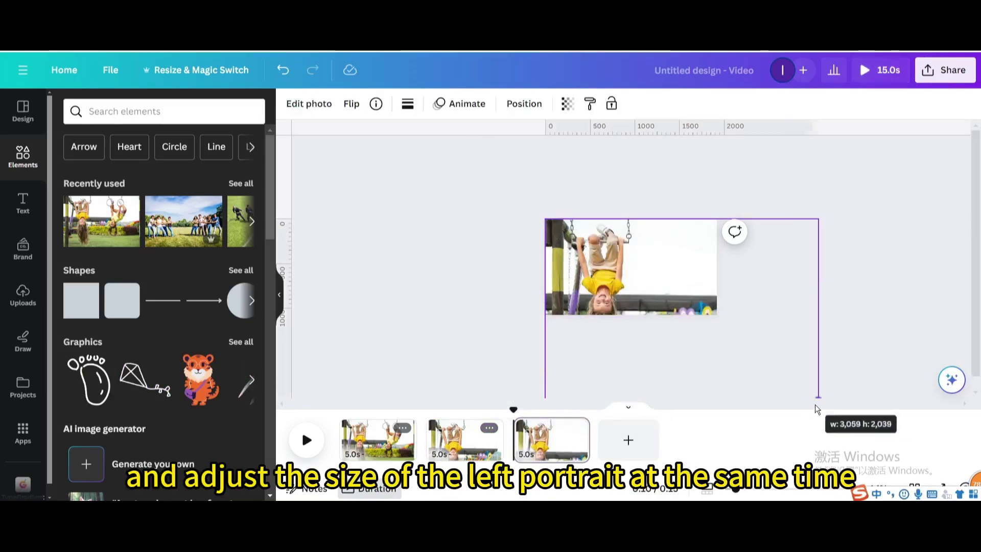
click(602, 264)
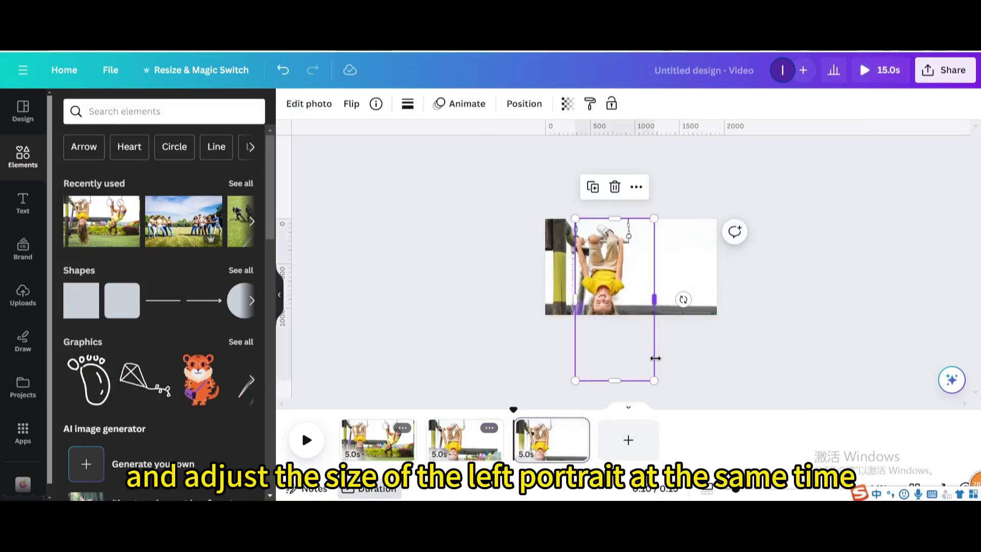
drag(673, 414, 700, 440)
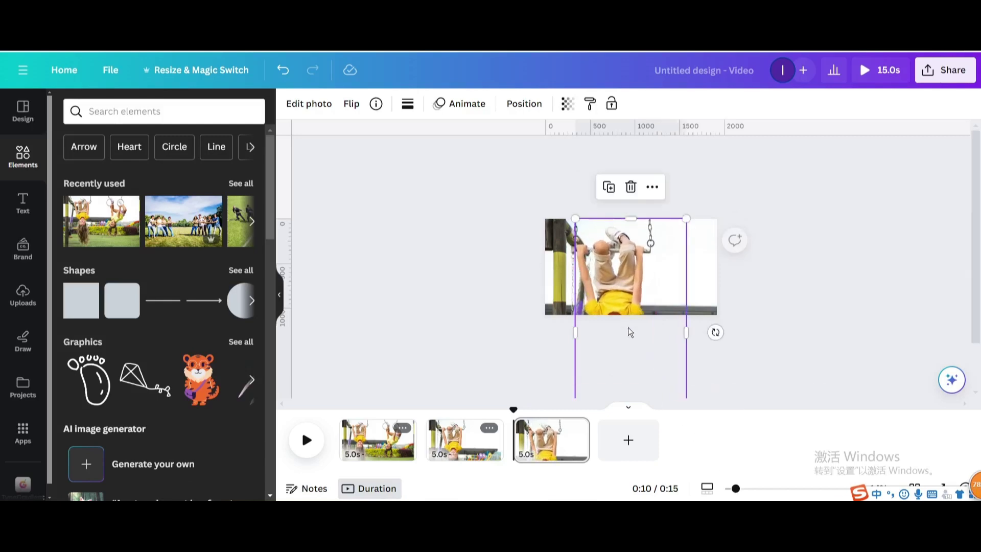
drag(627, 328, 618, 293)
scroll(651, 327, down, 1)
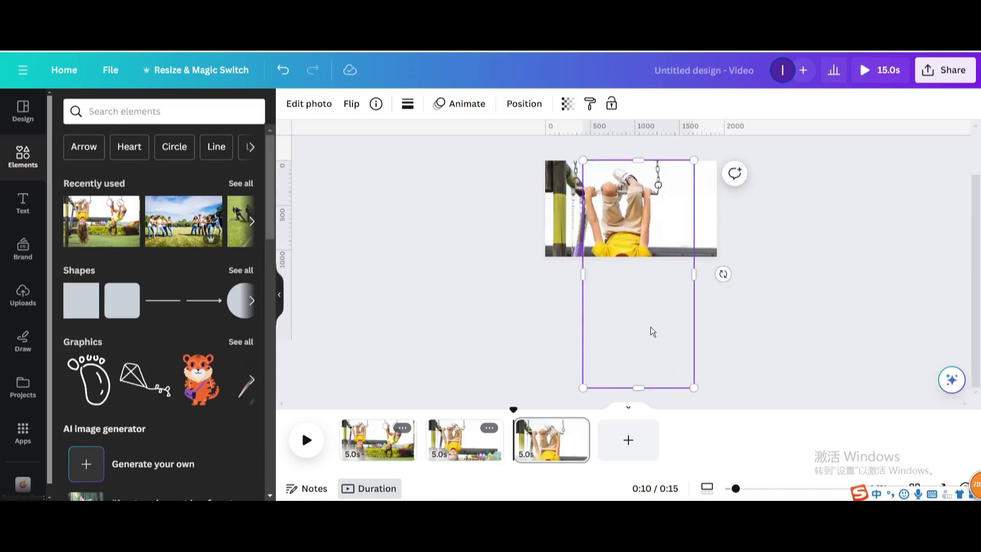
drag(692, 388, 691, 388)
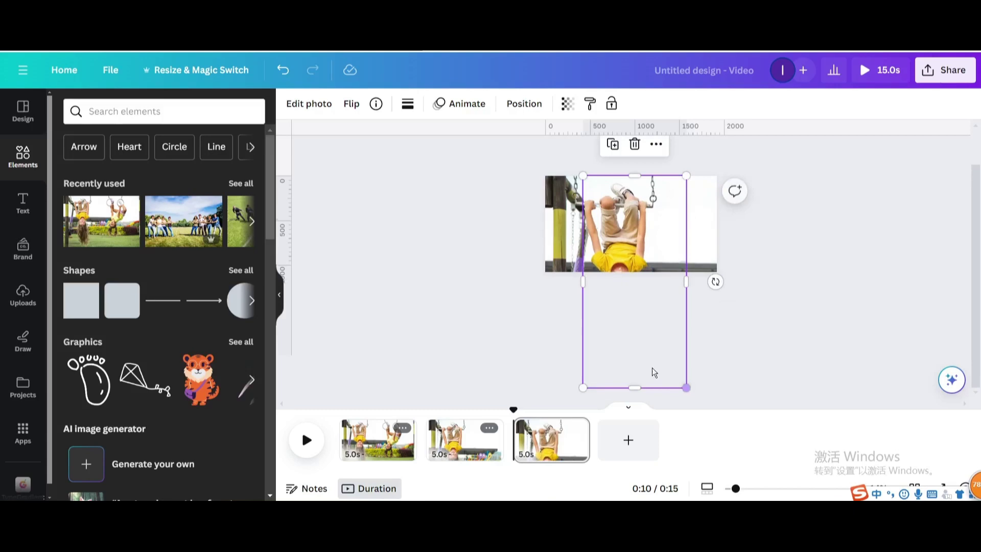
Step: Move page 3's background photo up and raise the left girl cut-out
click(549, 234)
mouse_move(553, 231)
mouse_down()
mouse_move(553, 220)
mouse_move(589, 269)
mouse_move(604, 227)
mouse_up()
click(593, 271)
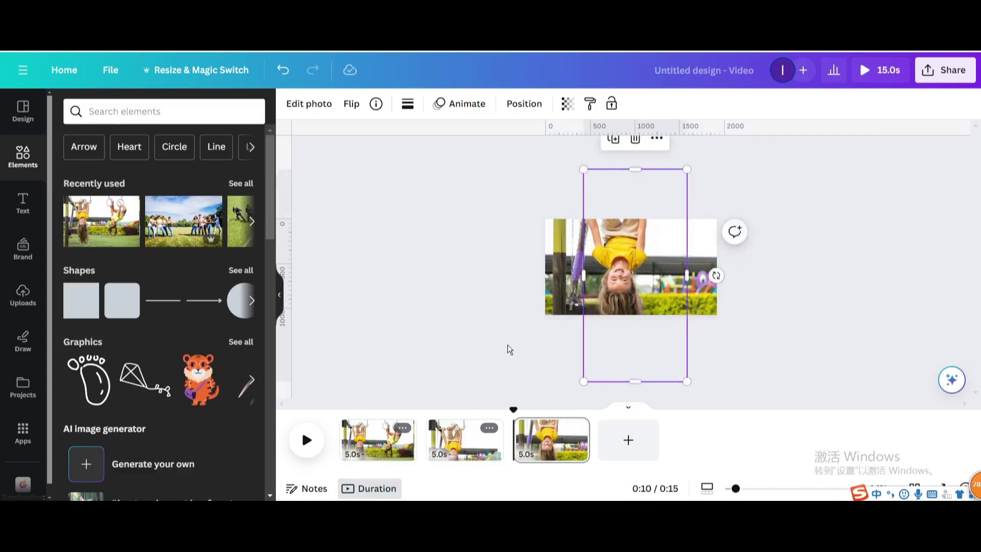
Step: Lengthen the three pages, the third to about 9 seconds, and apply Match & Move
click(495, 316)
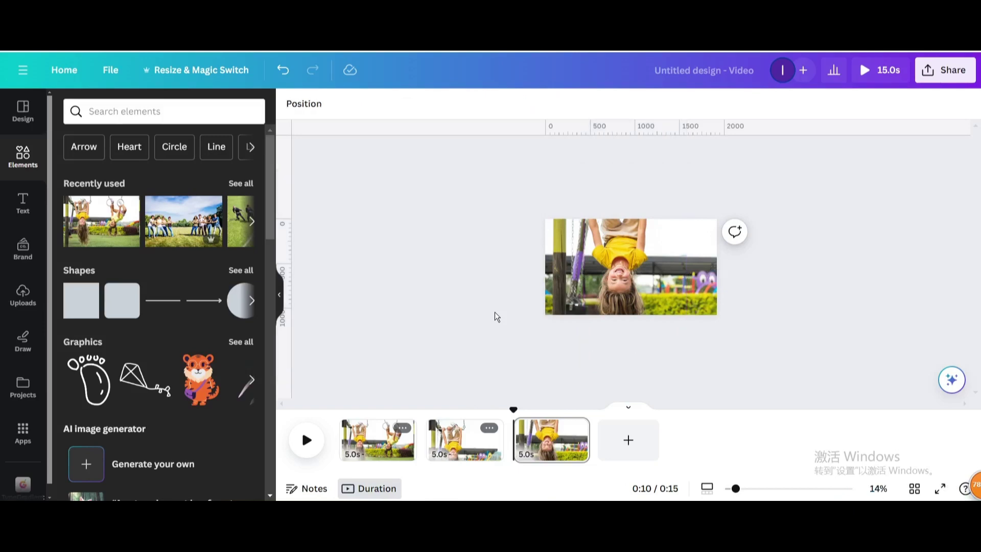
drag(416, 441, 465, 442)
drag(550, 441, 617, 450)
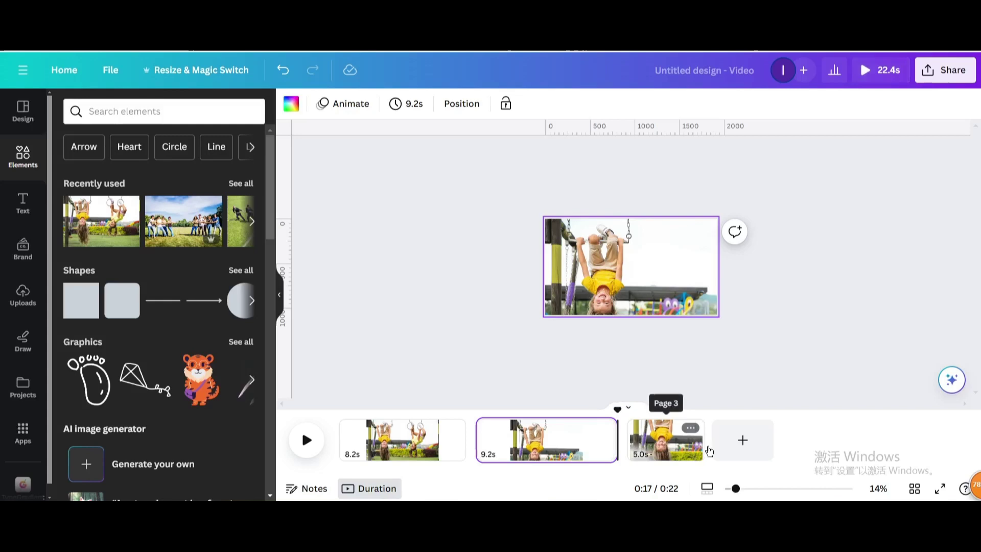
drag(703, 440, 768, 440)
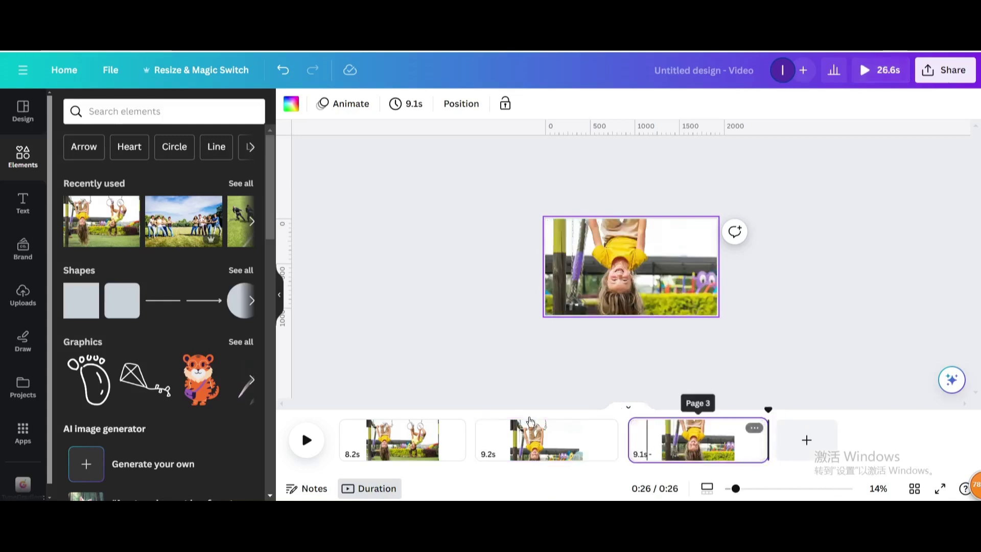
click(475, 453)
click(90, 327)
Step: Set the transition duration to 4 seconds and play the video to preview it
drag(115, 420, 246, 420)
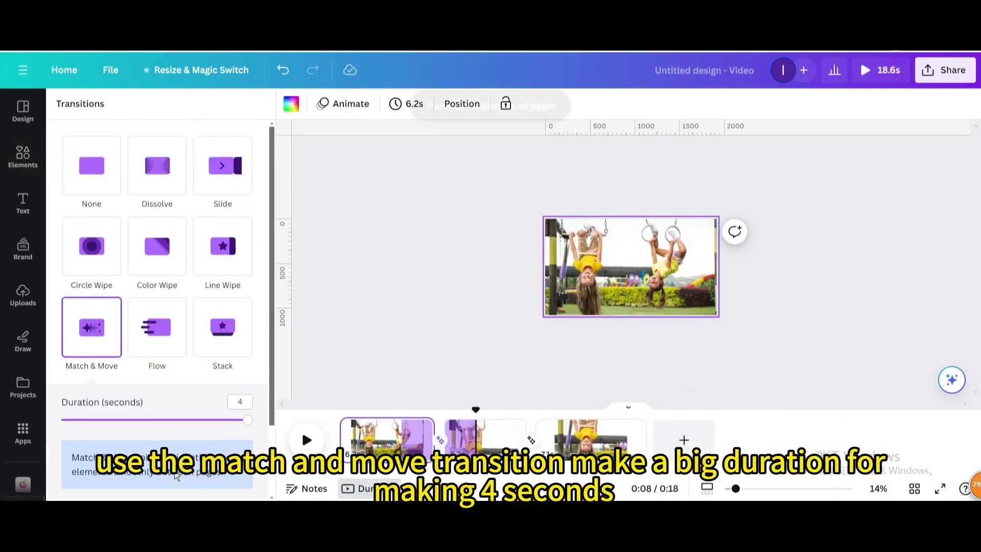
click(307, 438)
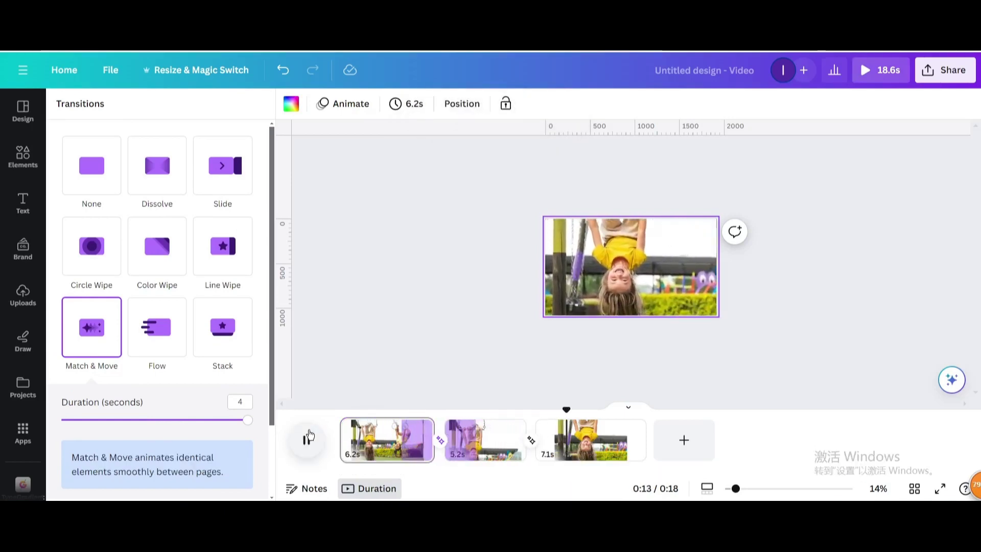
Step: Download the transition video as an MP4 from the Share menu
click(961, 70)
click(767, 393)
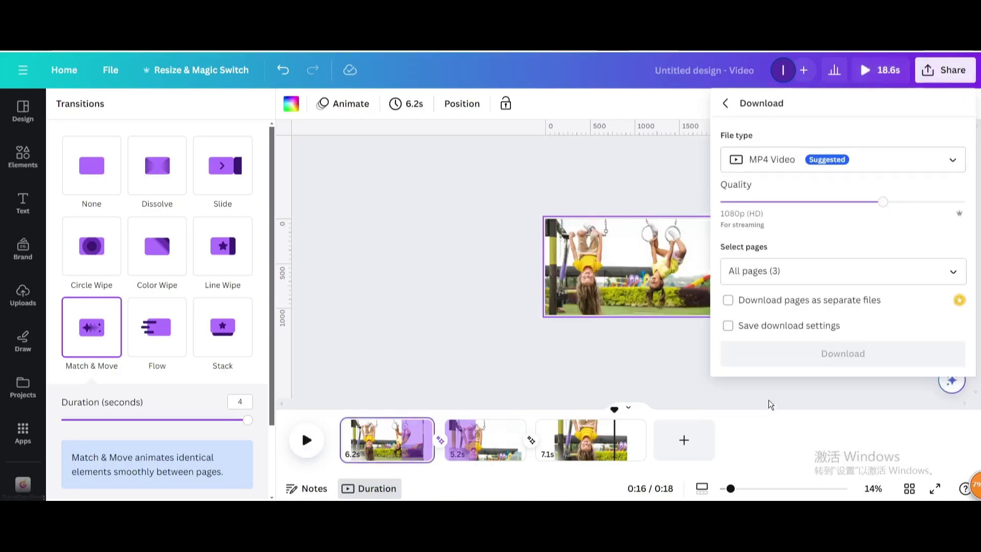
click(820, 351)
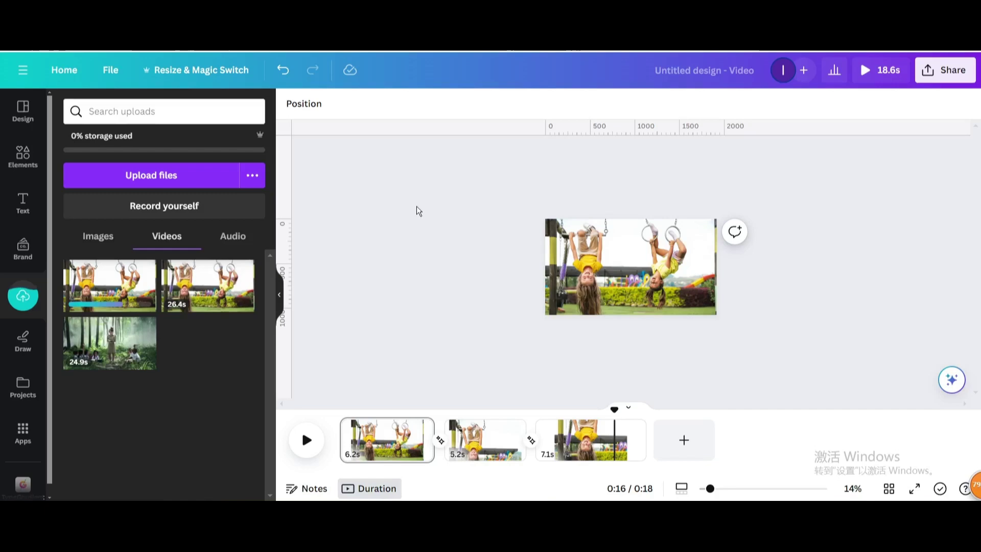
Step: Delete the video pages until only one blank five-second page remains
click(418, 426)
click(458, 253)
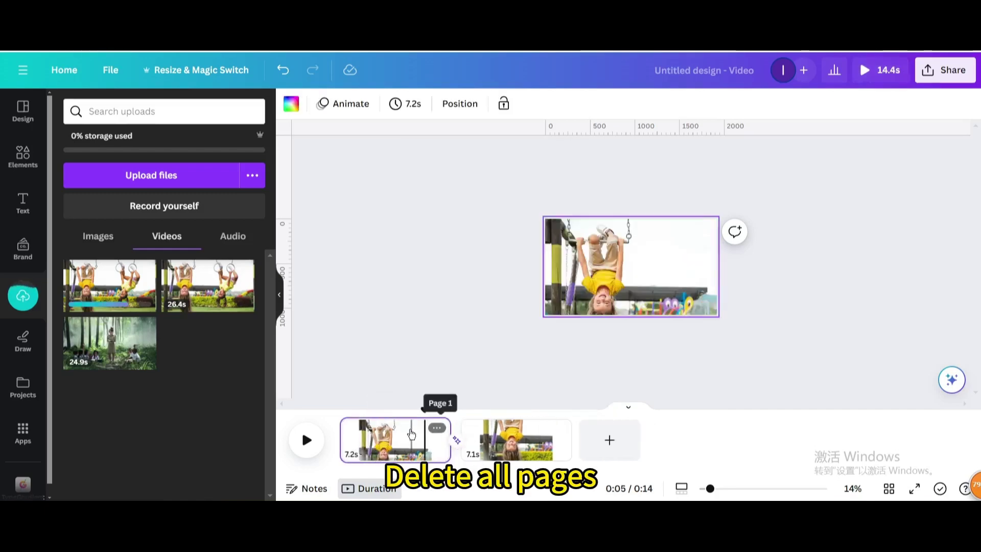
click(437, 427)
key(ctrl+z)
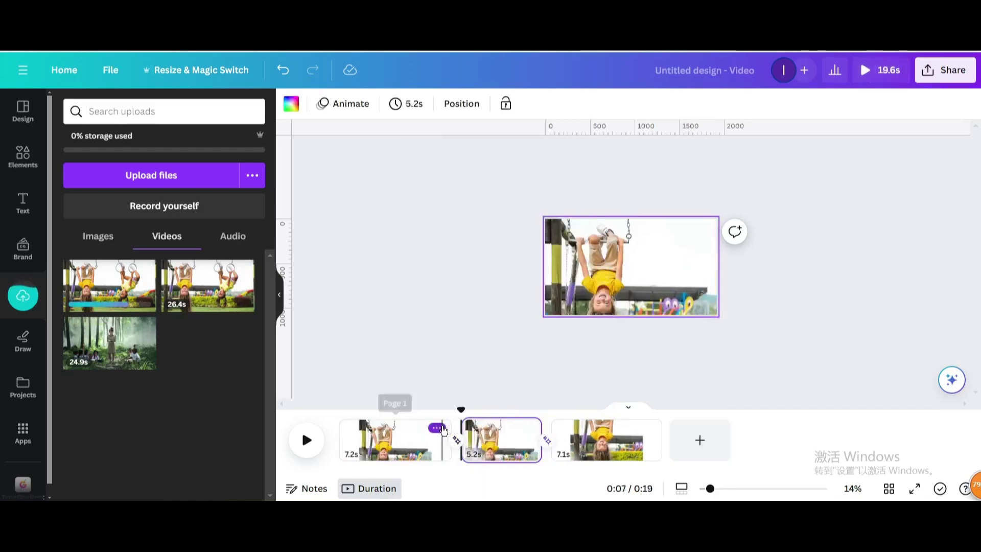
click(436, 427)
click(465, 253)
click(435, 427)
click(464, 253)
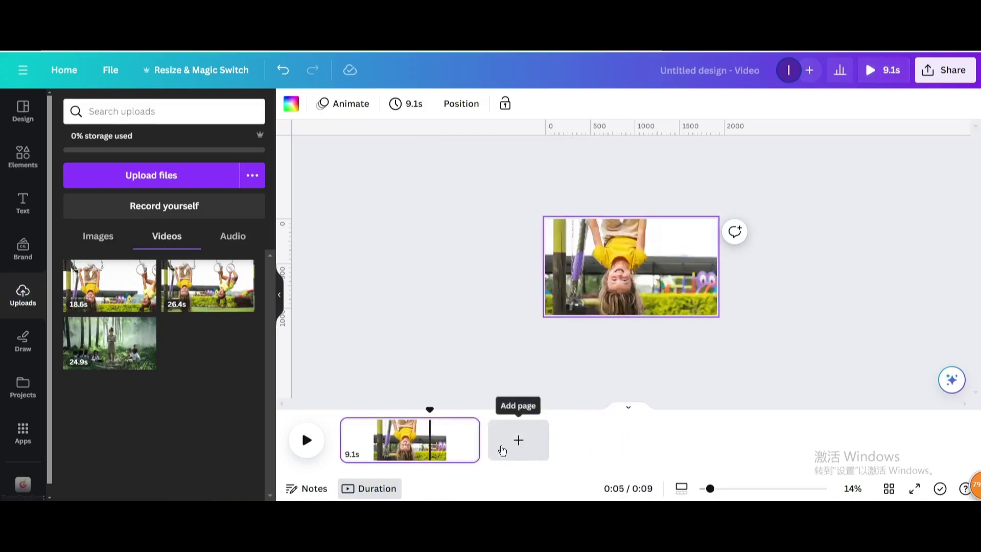
click(466, 427)
click(498, 253)
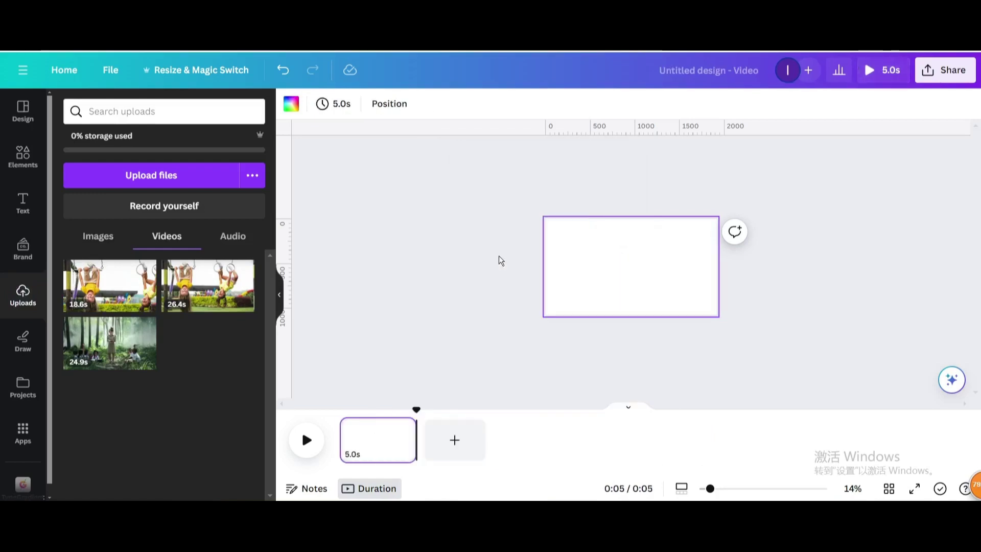
Step: Add the 18.6s uploaded video and resize it to cover the whole page
click(67, 290)
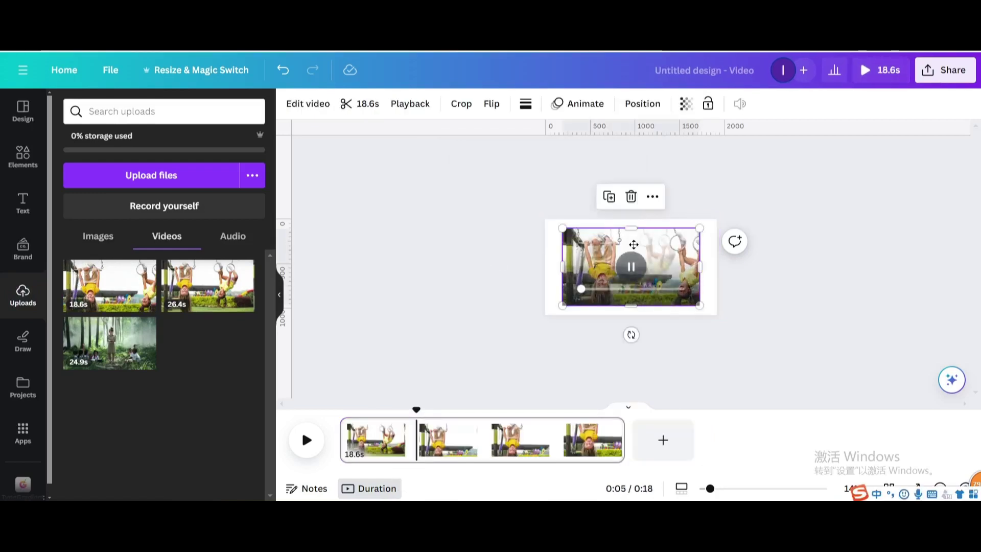
drag(633, 244, 616, 234)
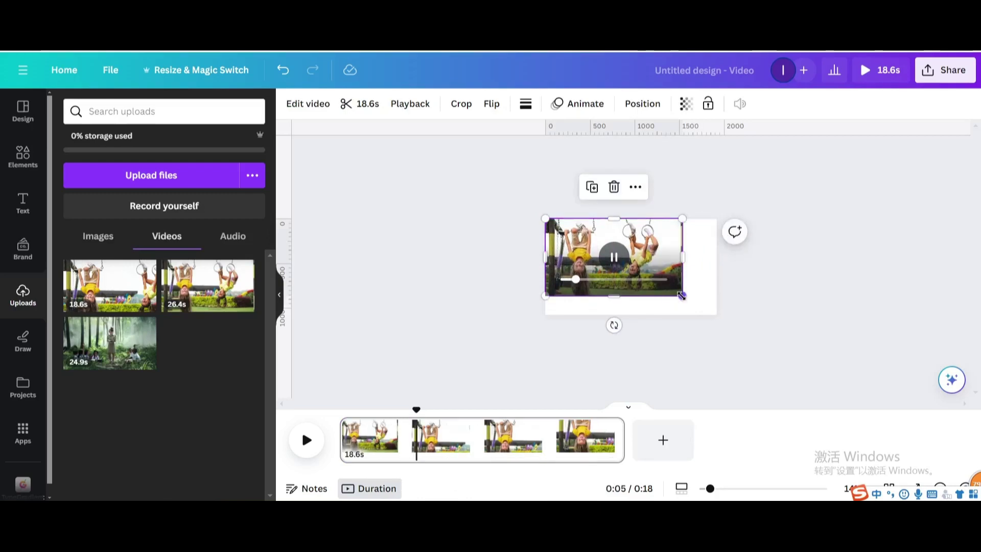
drag(679, 296, 716, 314)
Step: Play the clip from its start and stop at the first cut point
drag(418, 411, 345, 410)
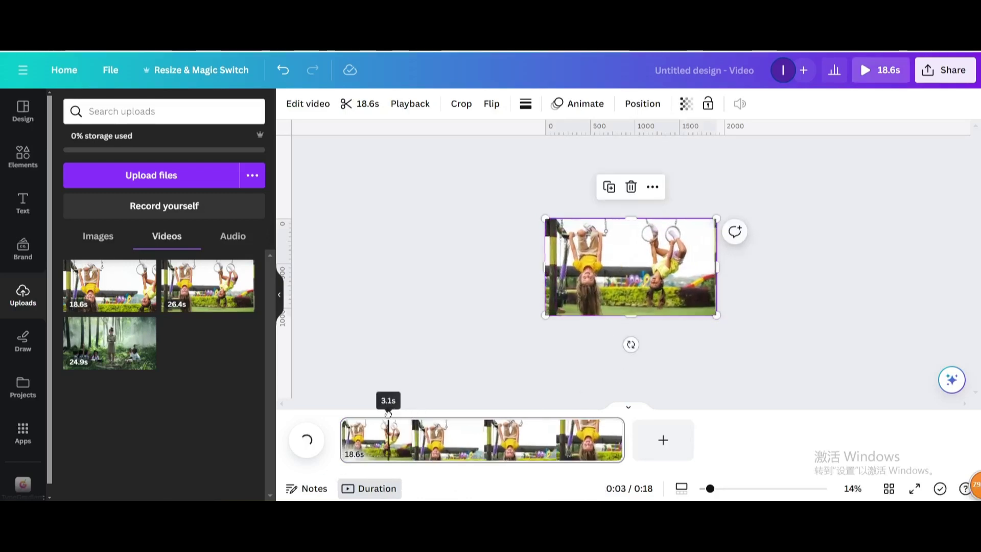
click(310, 441)
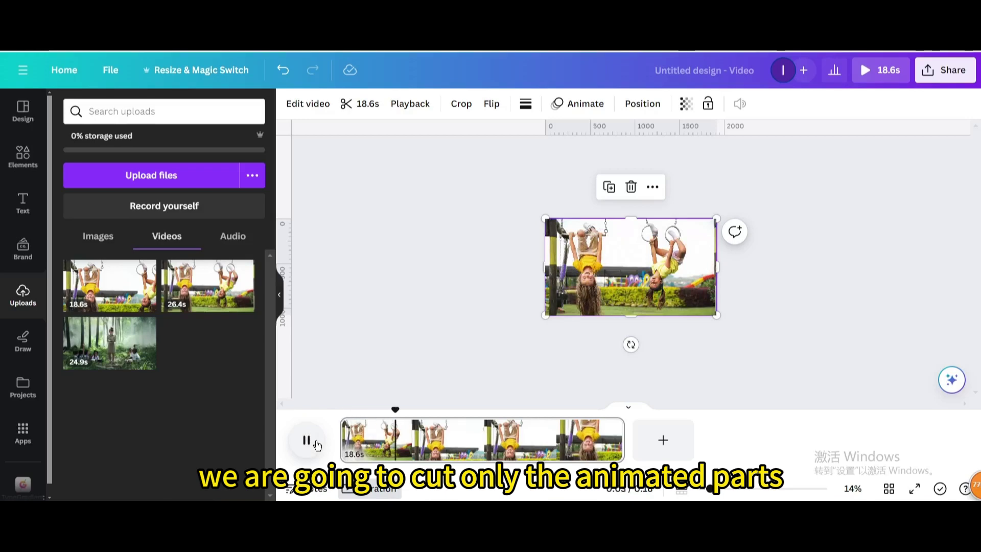
click(307, 441)
Step: Split the clip at the playhead and delete the short first piece
key(s)
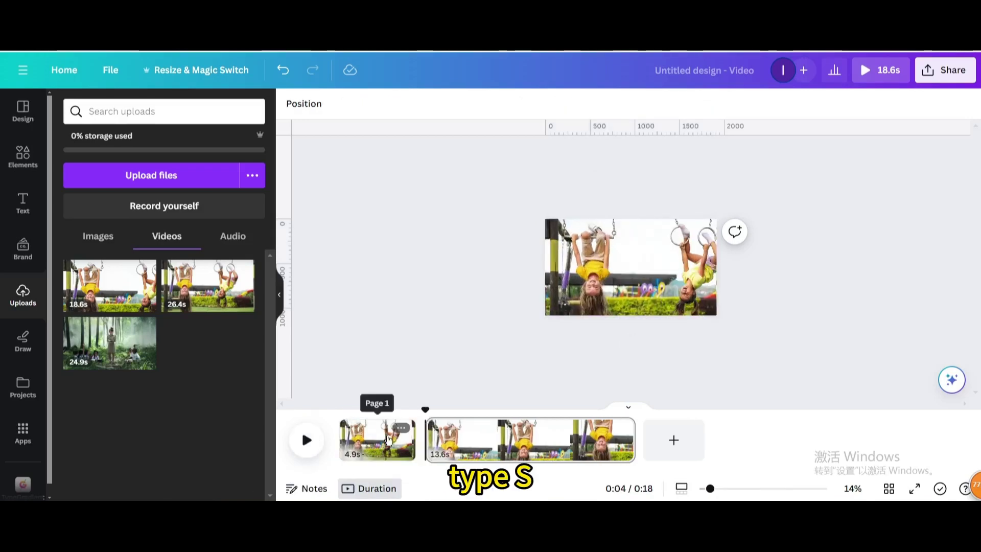
right_click(368, 438)
key(Delete)
Step: Play the trimmed clip, undo a misplaced split, and stop at the next cut point
click(306, 442)
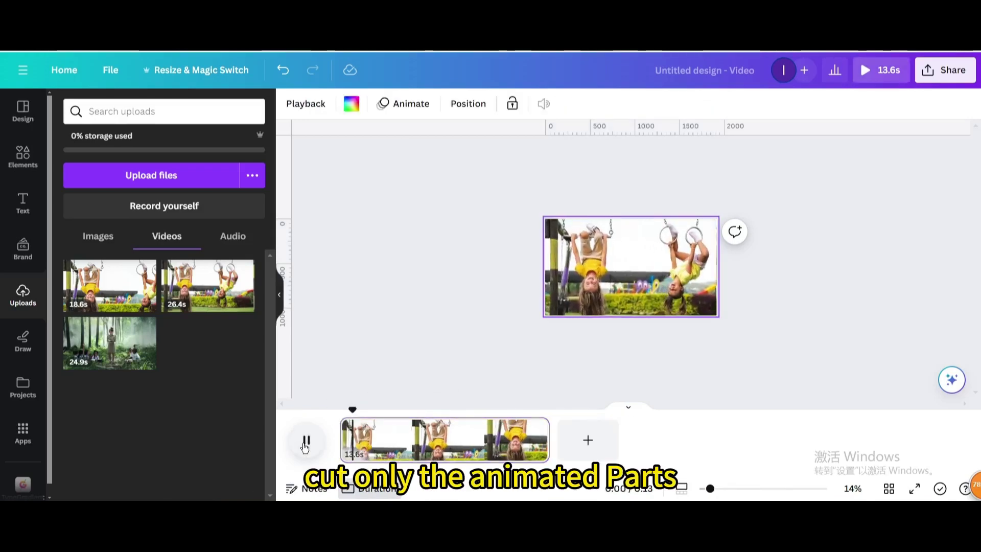
key(s)
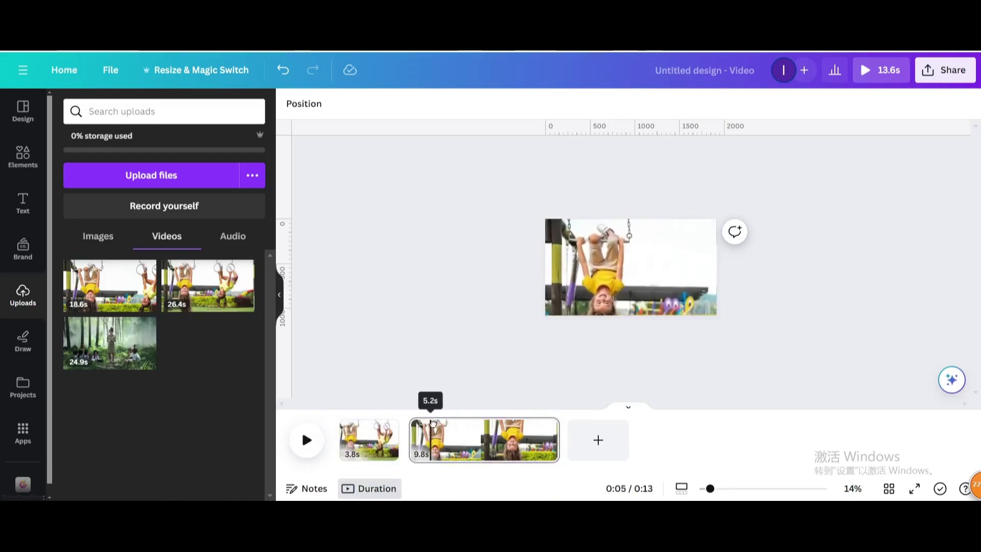
click(283, 70)
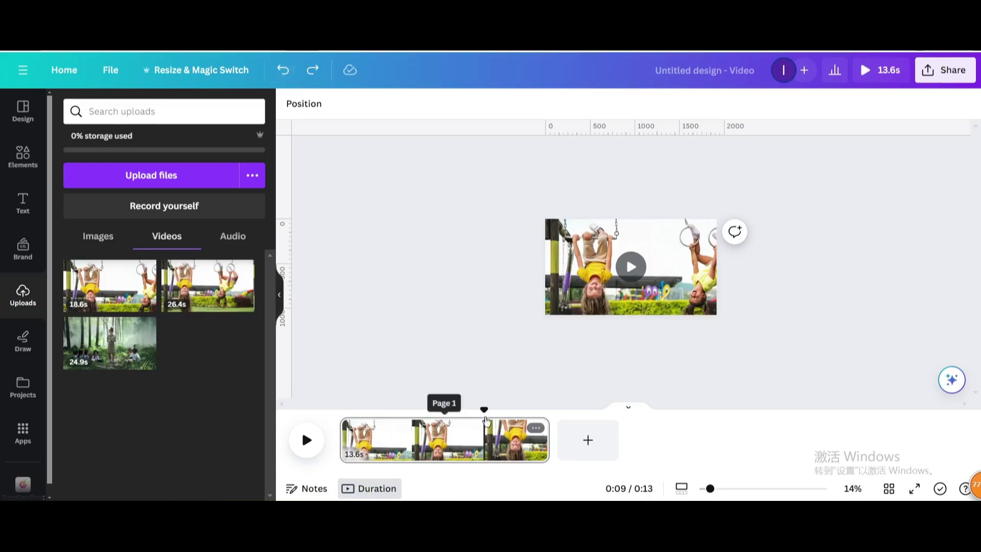
click(307, 442)
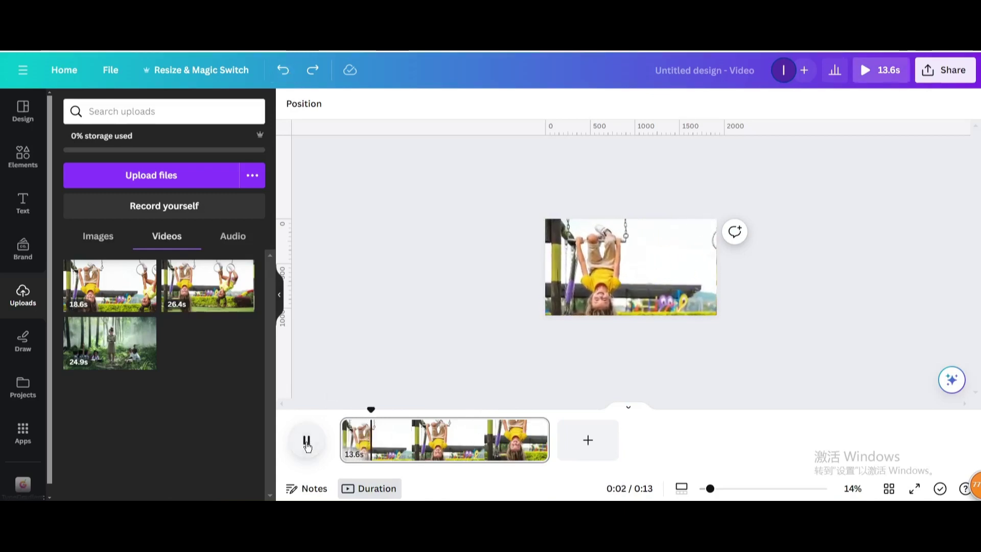
click(307, 444)
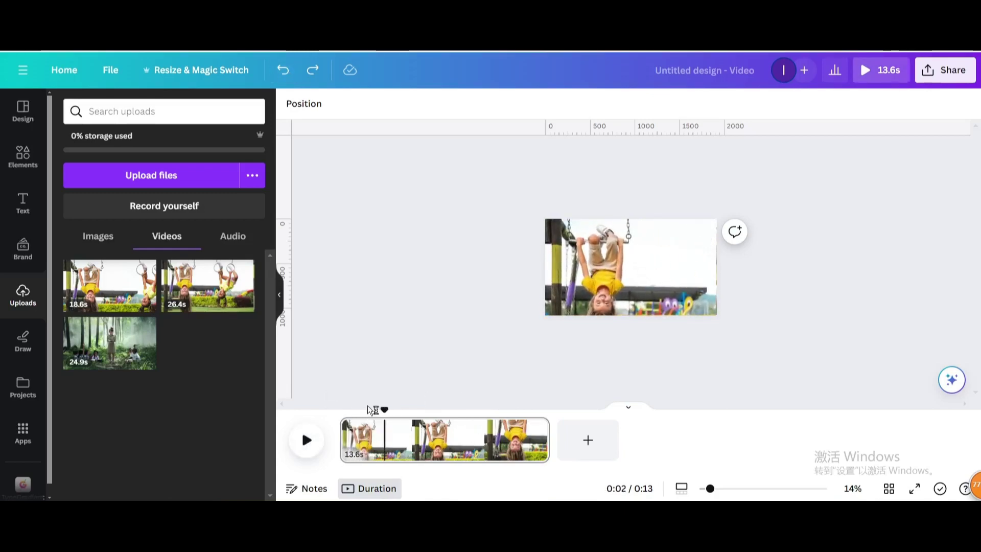
Step: Split the clip twice and delete the 1.3s piece between the cuts
key(s)
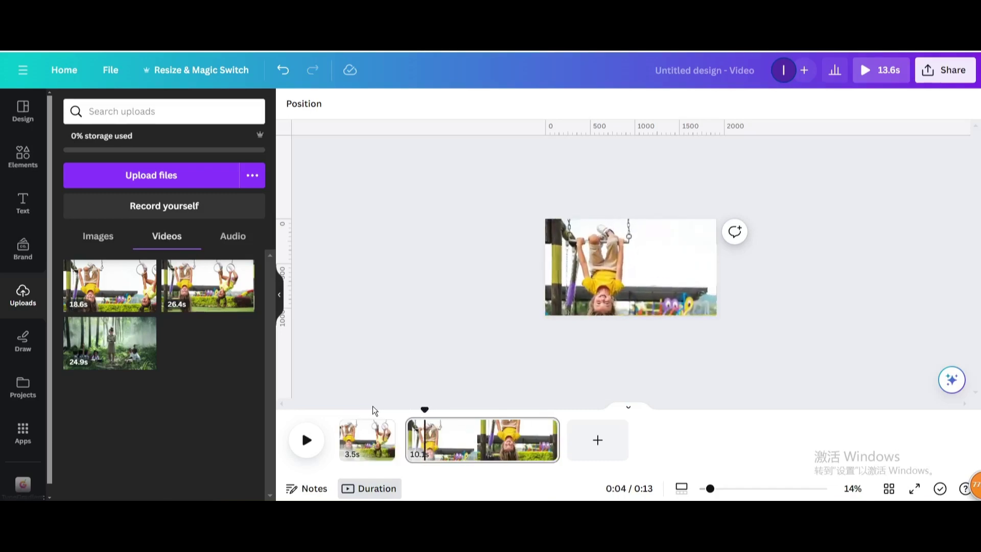
key(s)
click(426, 434)
click(460, 251)
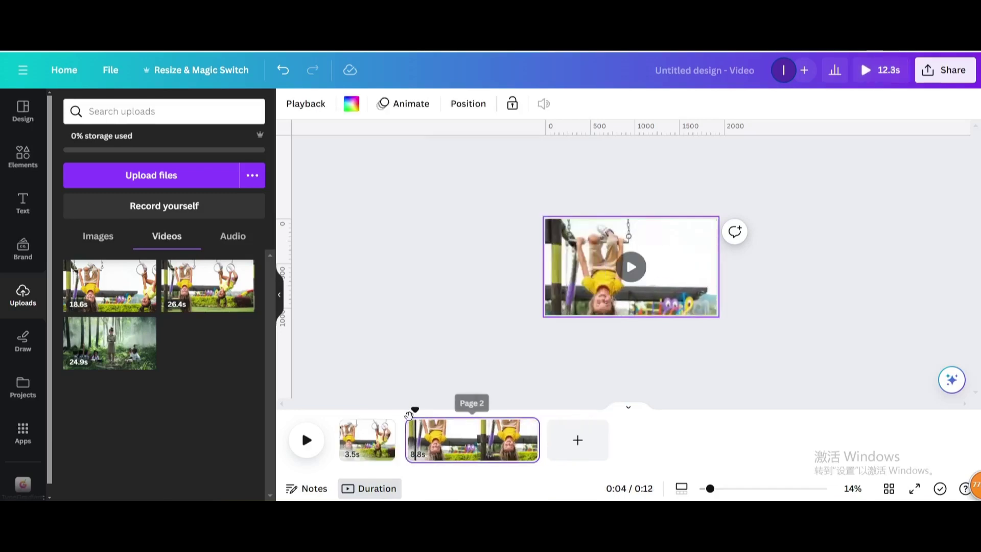
Step: Split the 8.8s clip and delete its trailing piece
key(s)
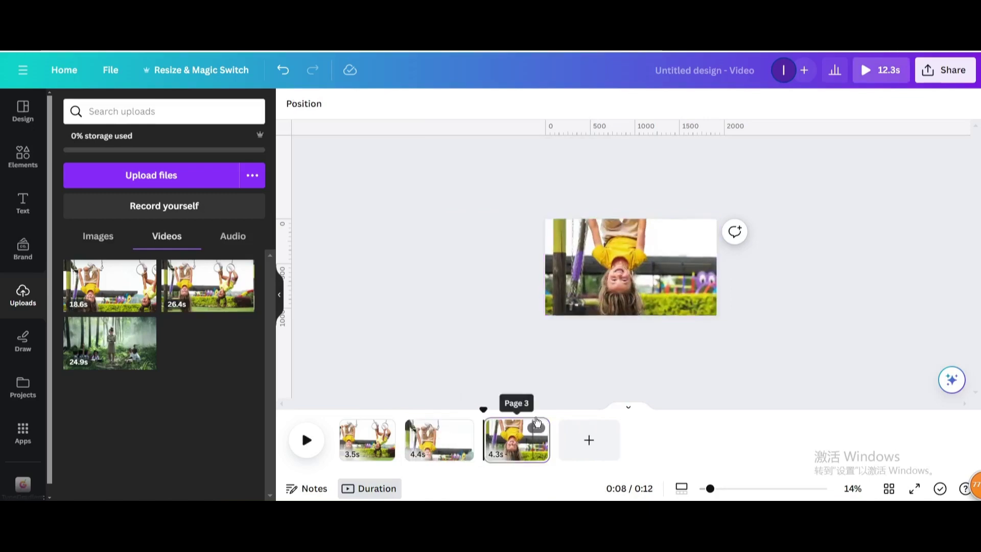
click(526, 428)
click(564, 250)
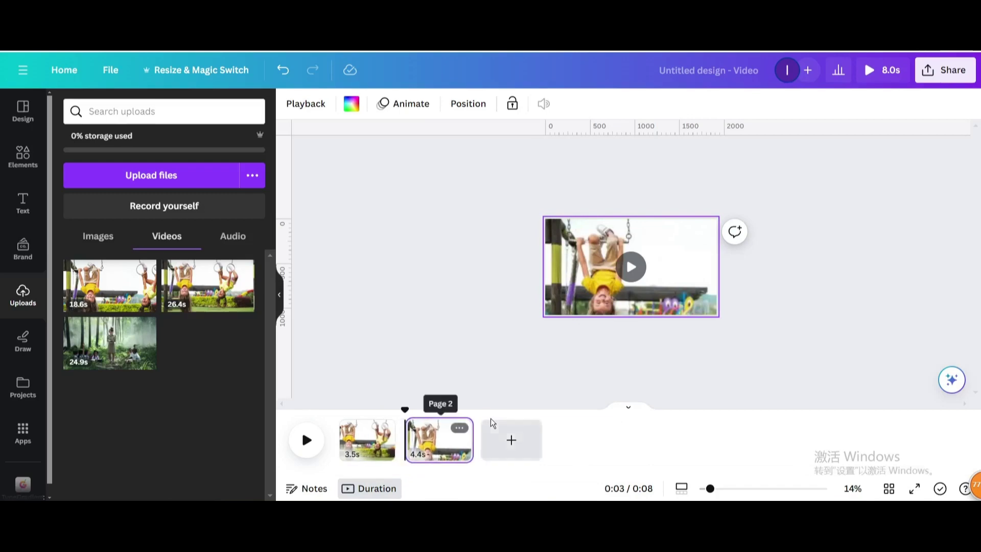
Step: Play the trimmed eight-second two-page video back from its first frame
click(307, 439)
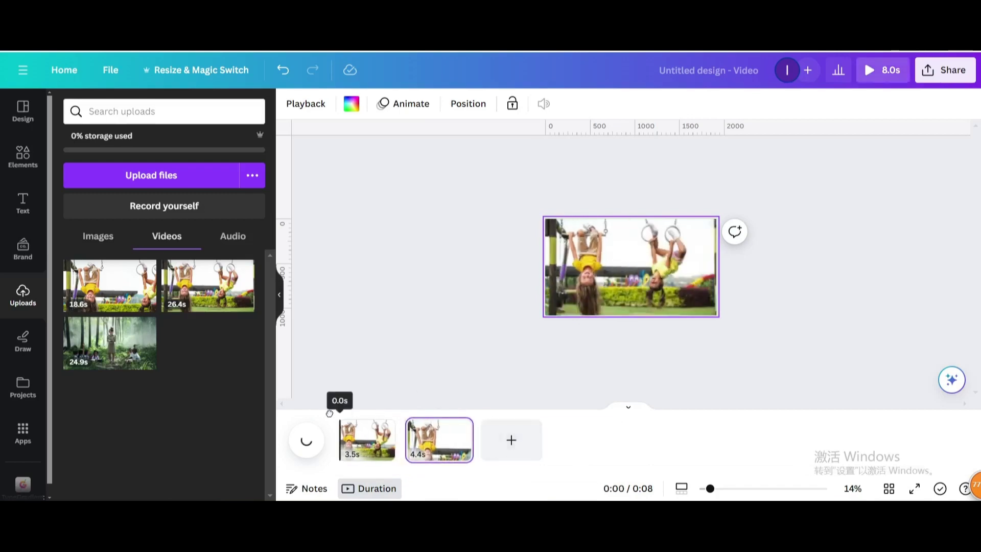
click(304, 442)
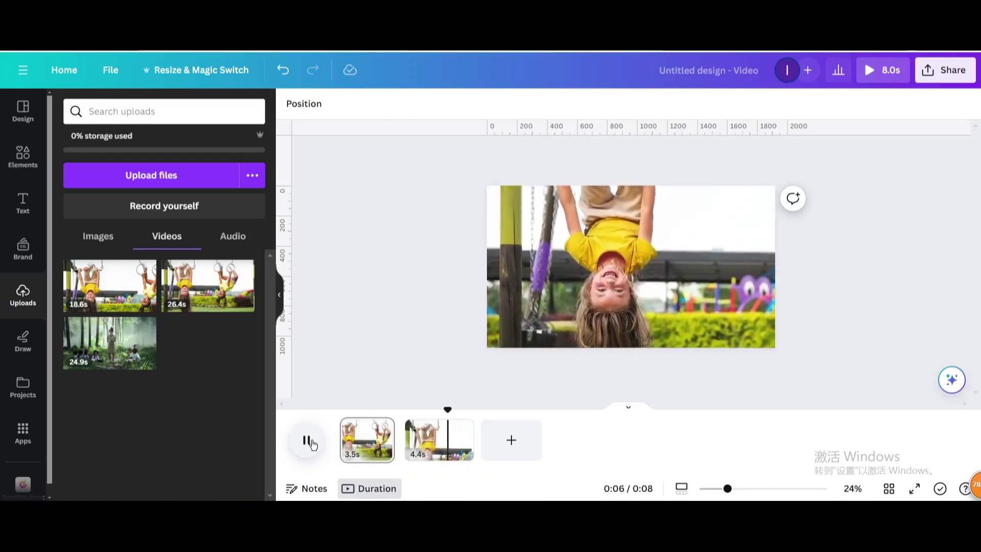
Step: Download both pages of the trimmed video as a 1080p MP4 from the Share panel
click(944, 81)
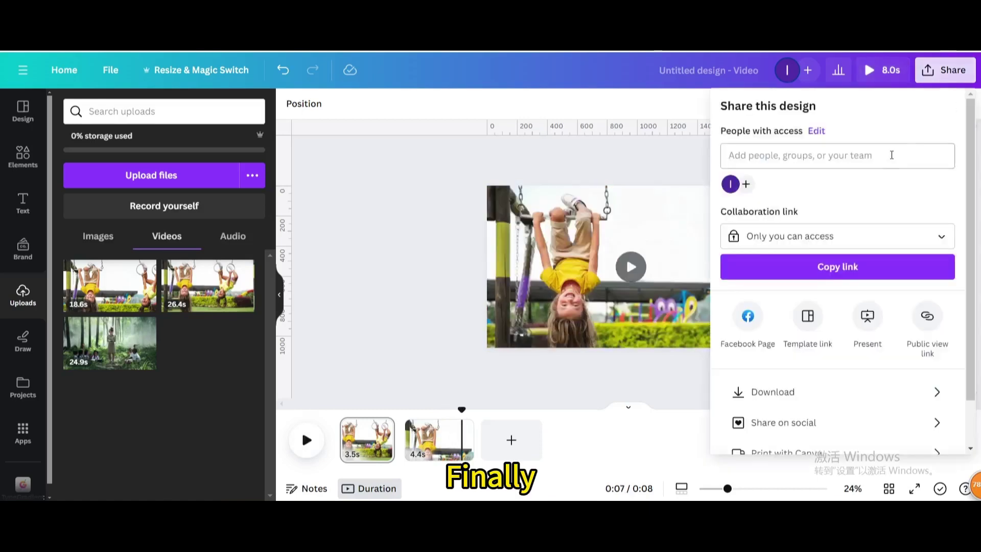
click(785, 392)
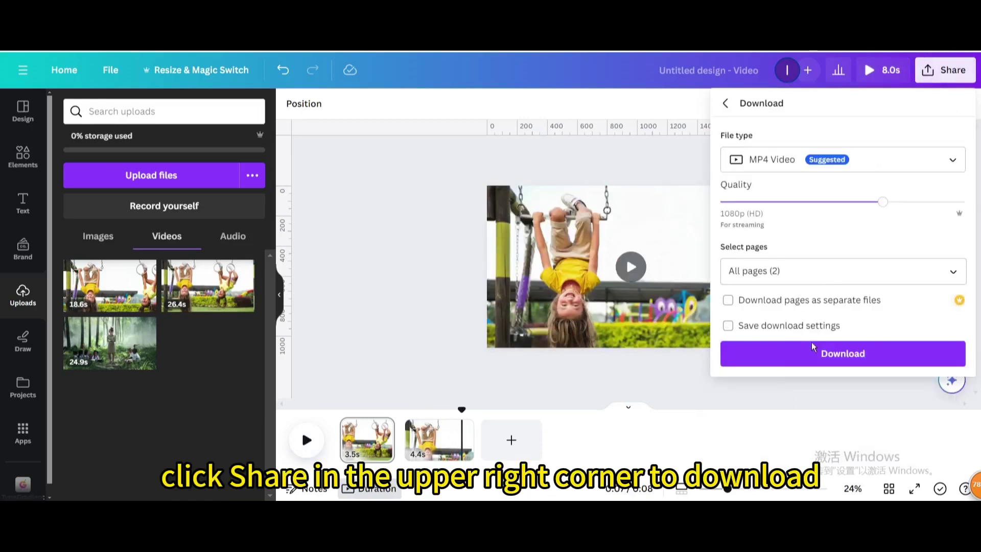
click(811, 350)
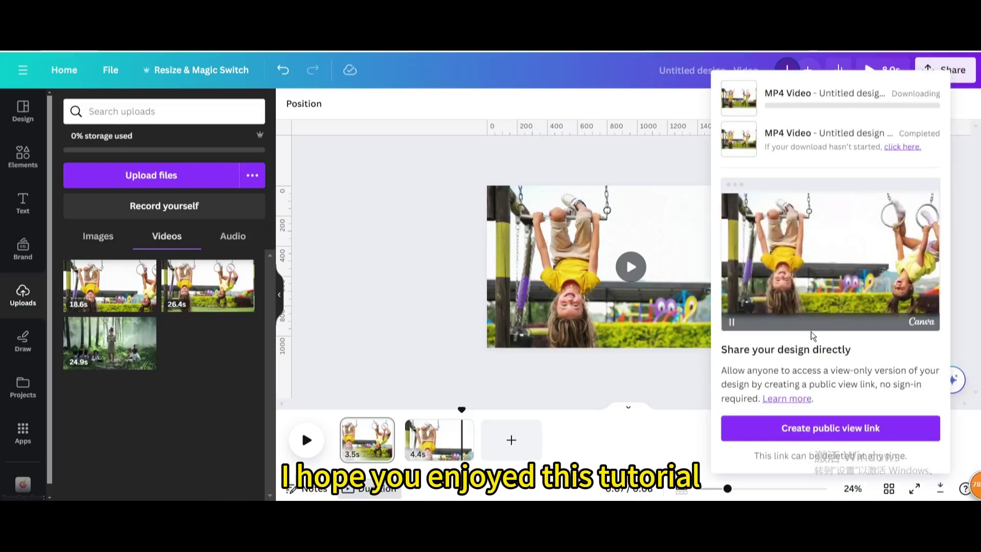